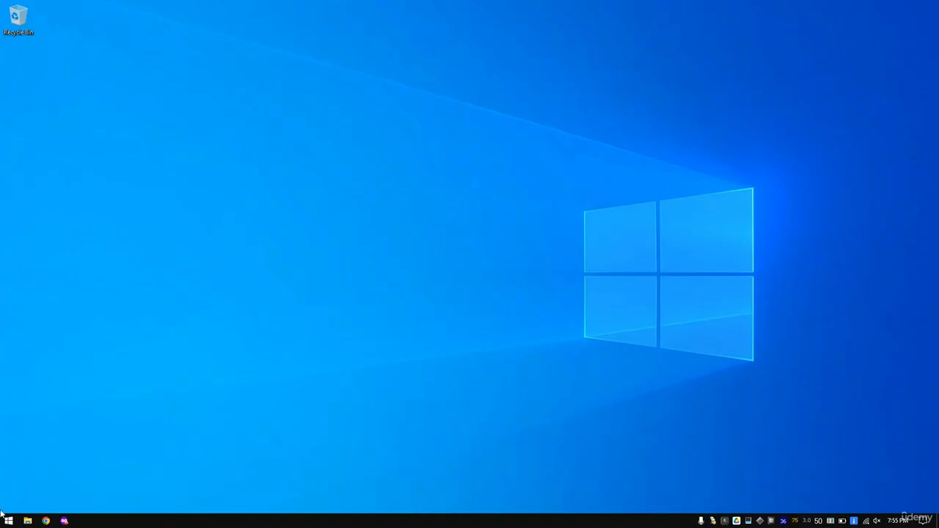
- Start FEMM and maximize its window
click(9, 521)
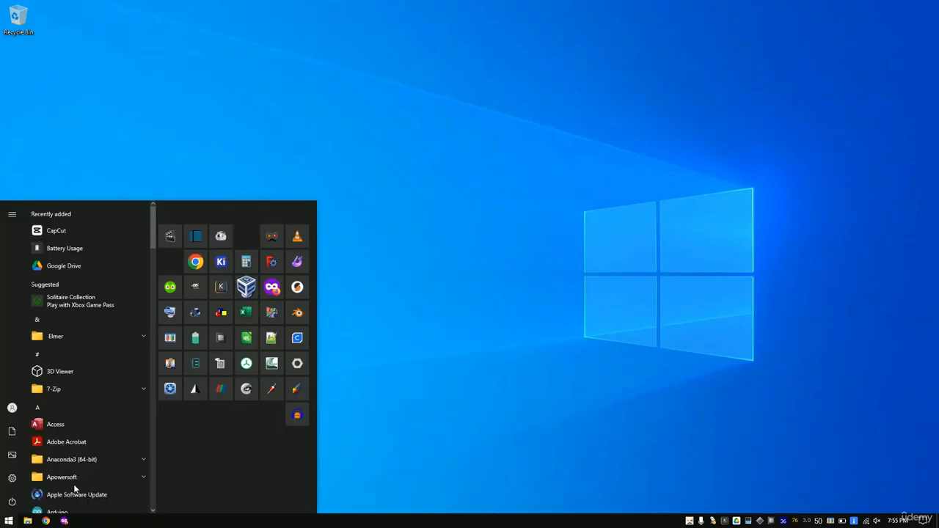
text(femm)
key(Return)
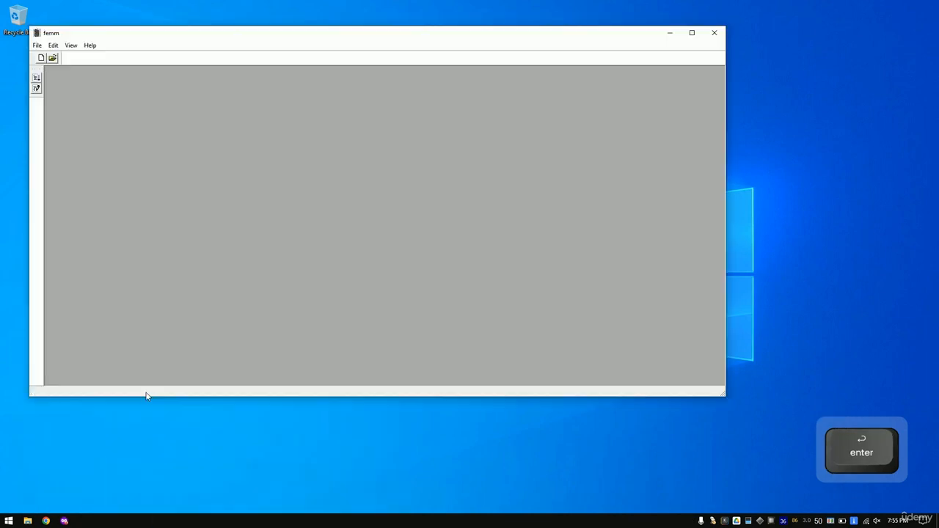
double_click(330, 33)
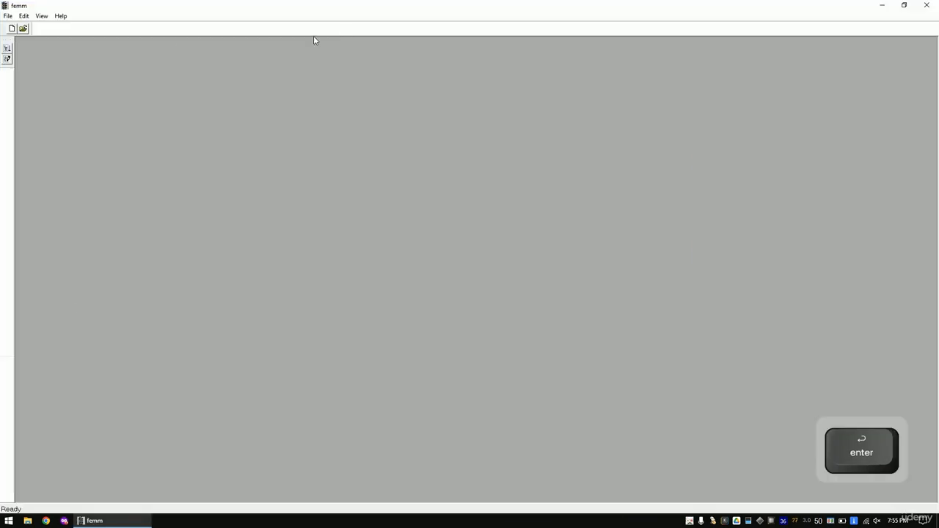
- Create a new Electrostatics Problem
click(12, 28)
click(440, 256)
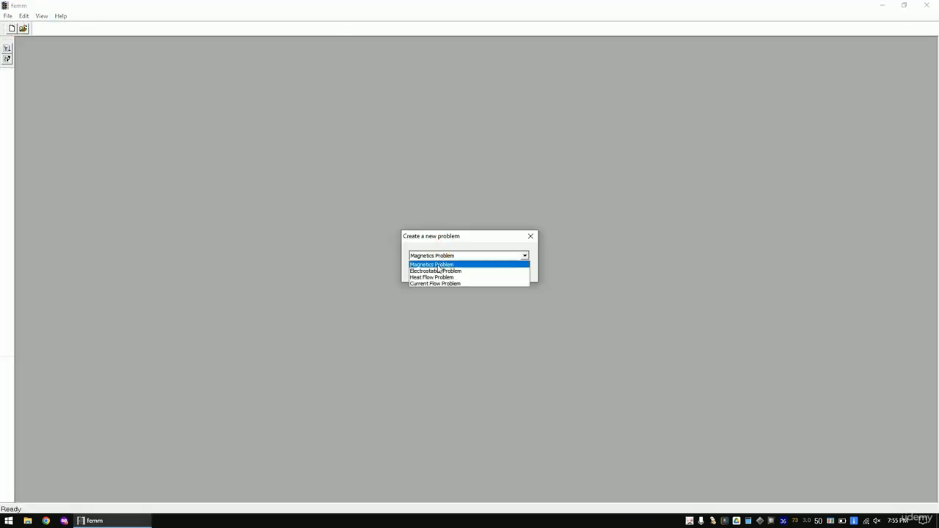
click(439, 271)
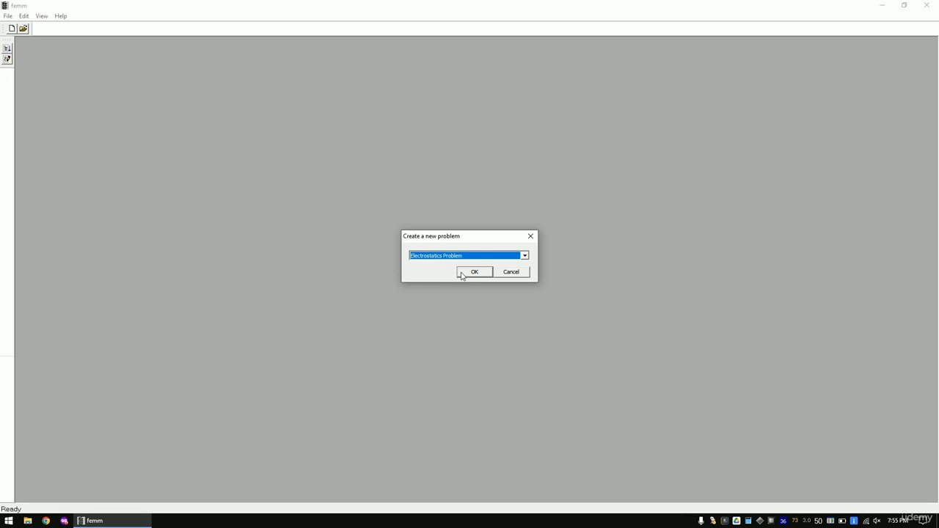
click(474, 272)
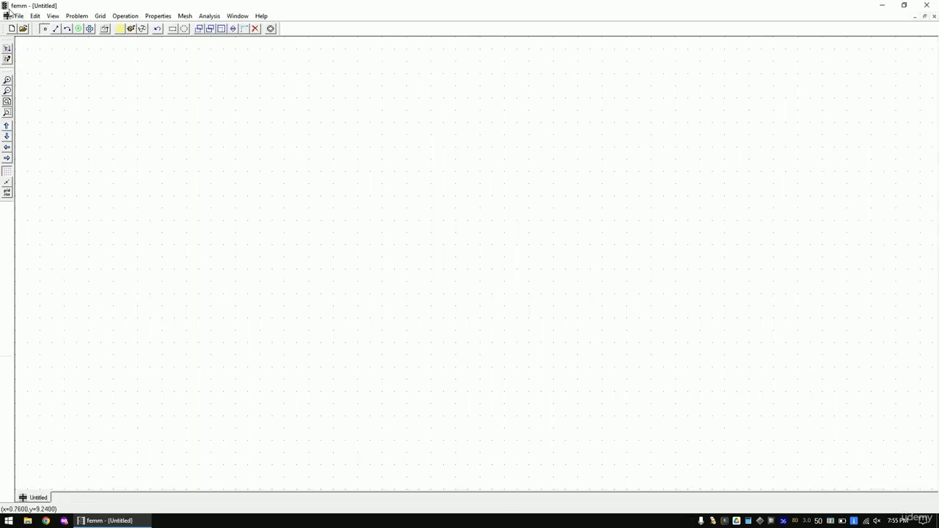
- Save the new problem to the Desktop as Untitled.FEE
click(16, 15)
click(42, 64)
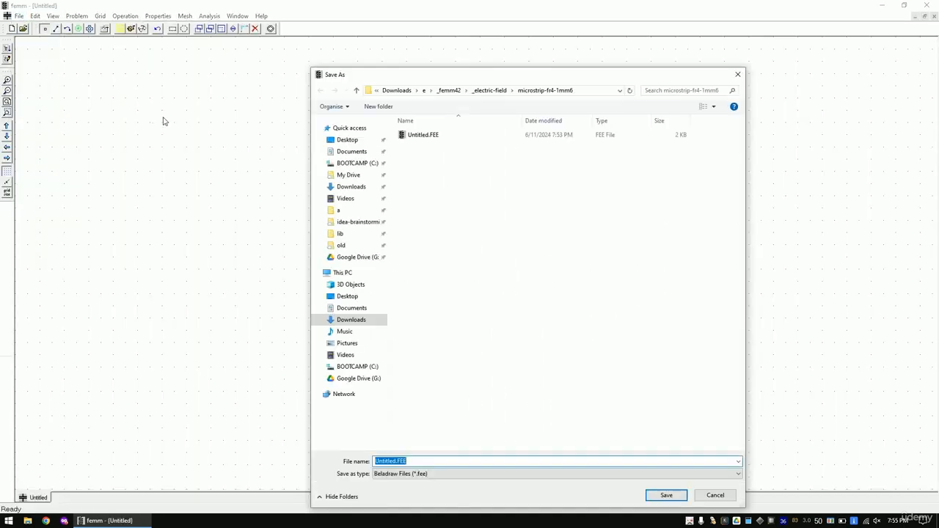
click(381, 139)
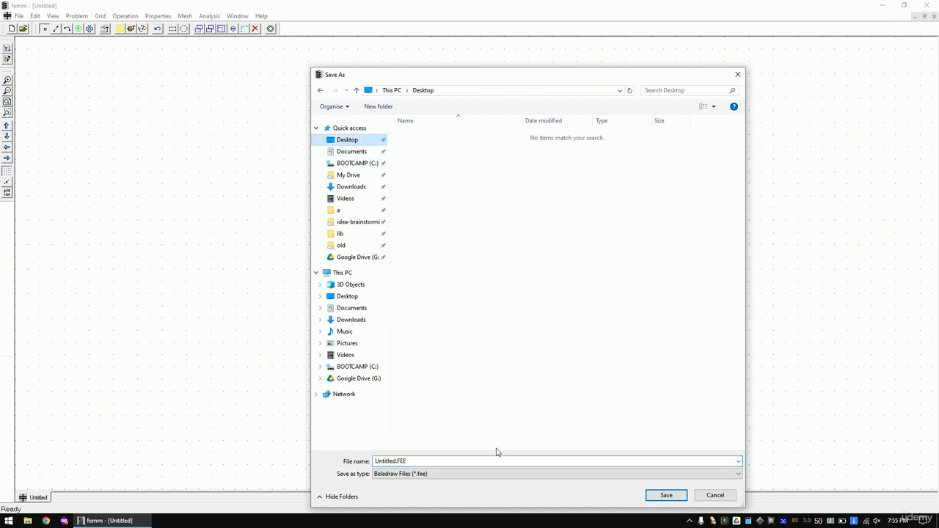
click(660, 495)
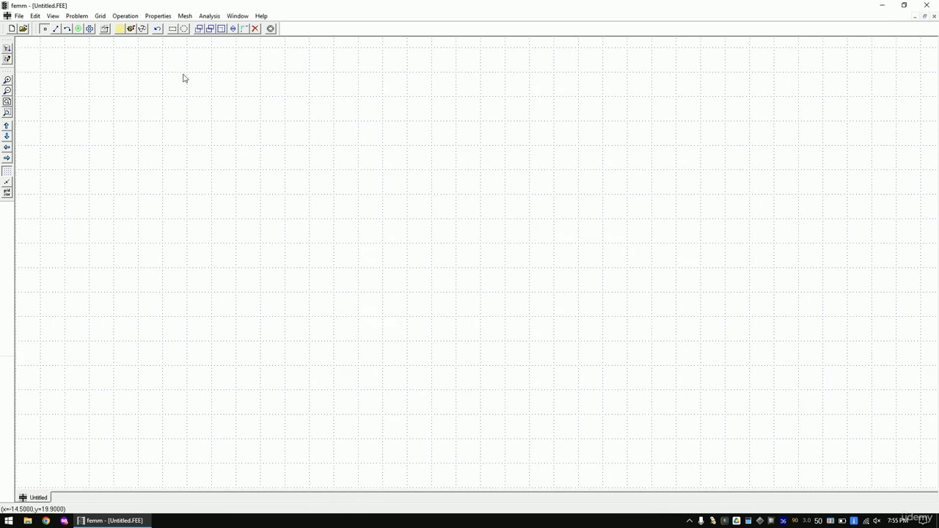
- Turn on snapping to the grid and set the grid size to 5 with Cartesian coordinates
click(99, 16)
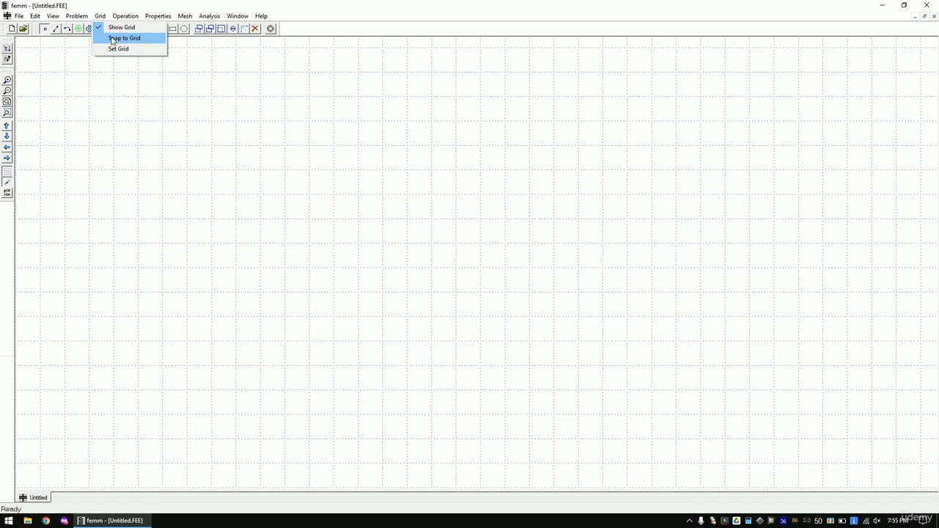
click(111, 38)
click(99, 15)
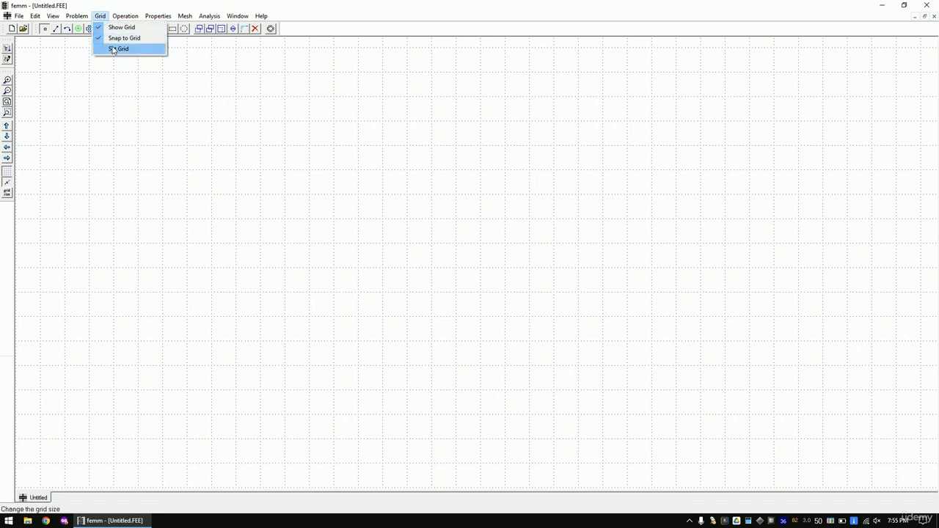
click(113, 49)
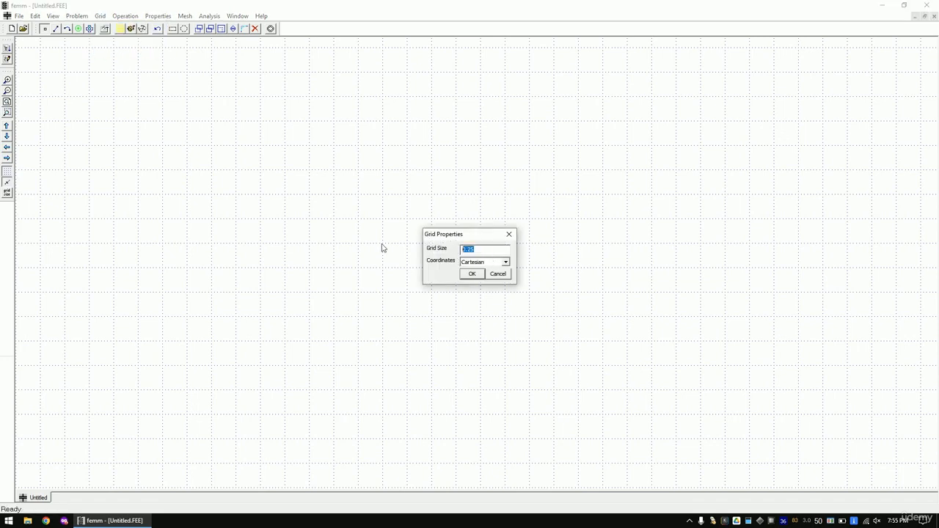
text(5)
click(471, 274)
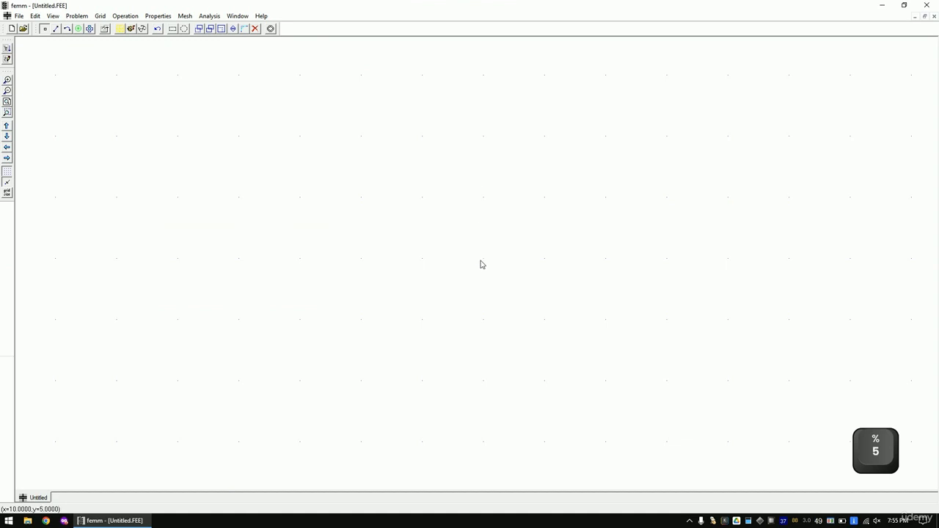
- Place four corner nodes at (0, 0), (0, 35), (200, 35) and (200, 0)
click(8, 90)
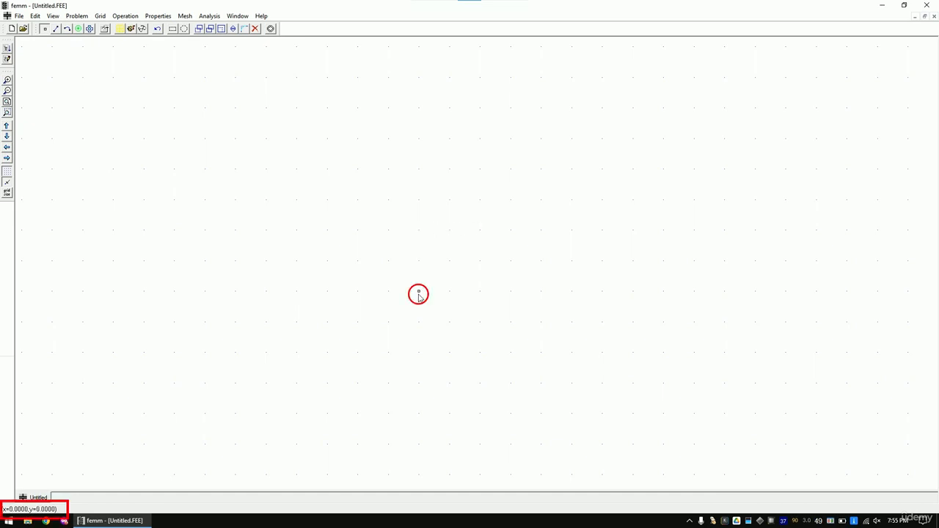
click(7, 90)
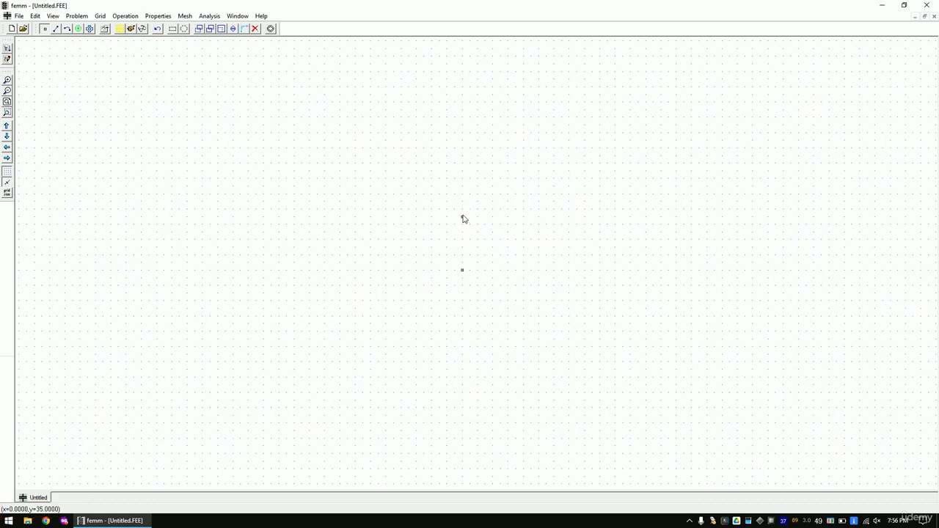
click(462, 216)
click(769, 220)
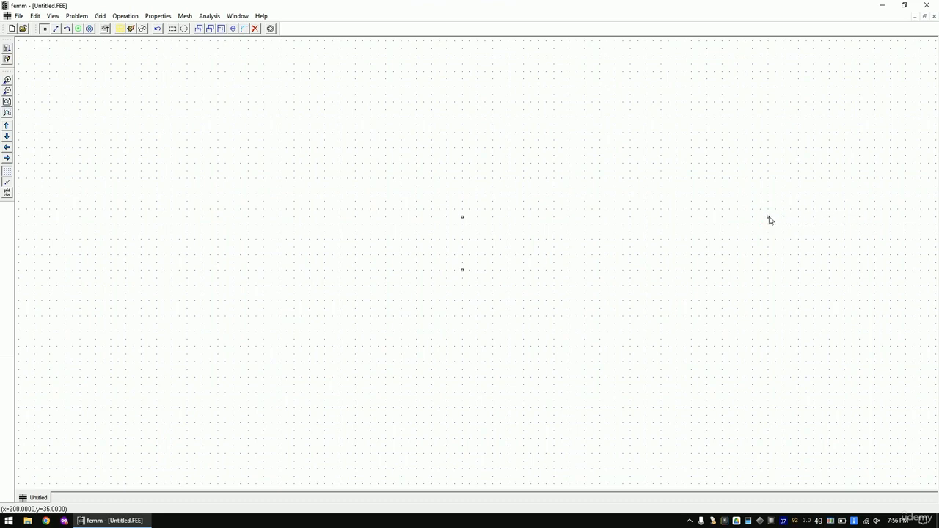
click(770, 270)
- Connect the four nodes with straight segments to form a closed rectangle
click(57, 28)
click(463, 216)
click(768, 217)
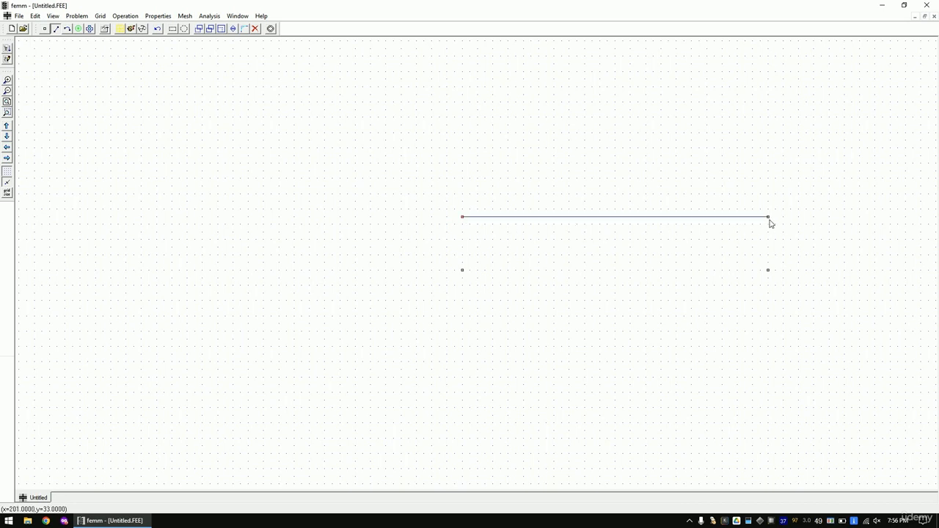
click(769, 218)
click(768, 270)
click(463, 271)
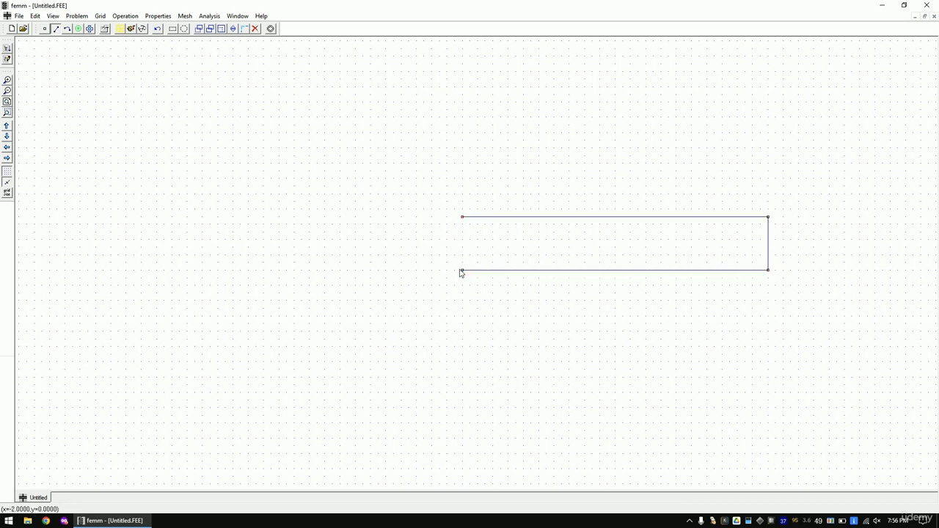
click(463, 218)
- Place a block label inside the rectangle and set its block type to <No Mesh>
click(79, 28)
click(622, 248)
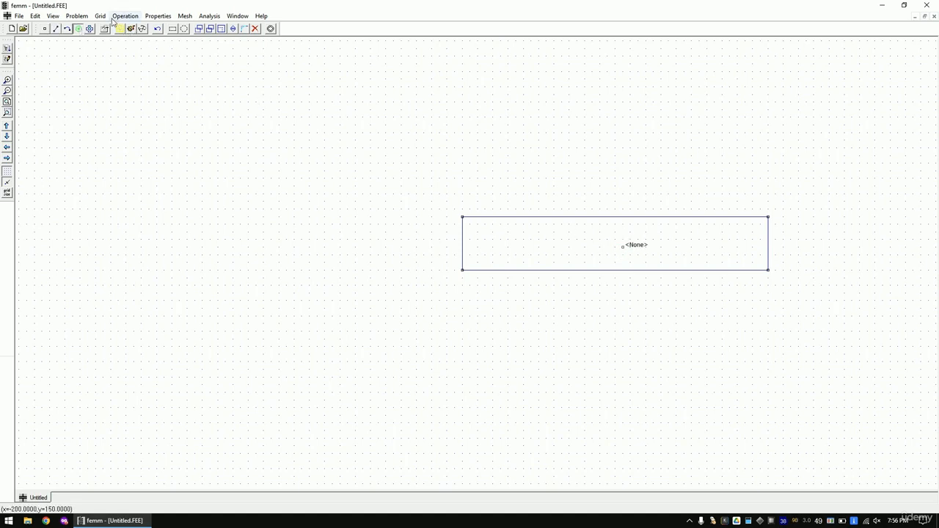
right_click(638, 250)
key(space)
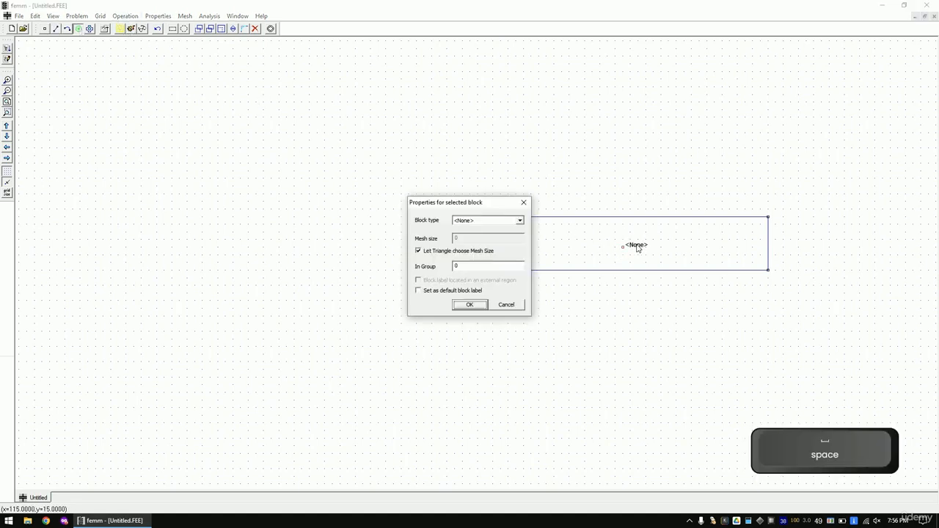
click(499, 222)
click(480, 236)
click(469, 305)
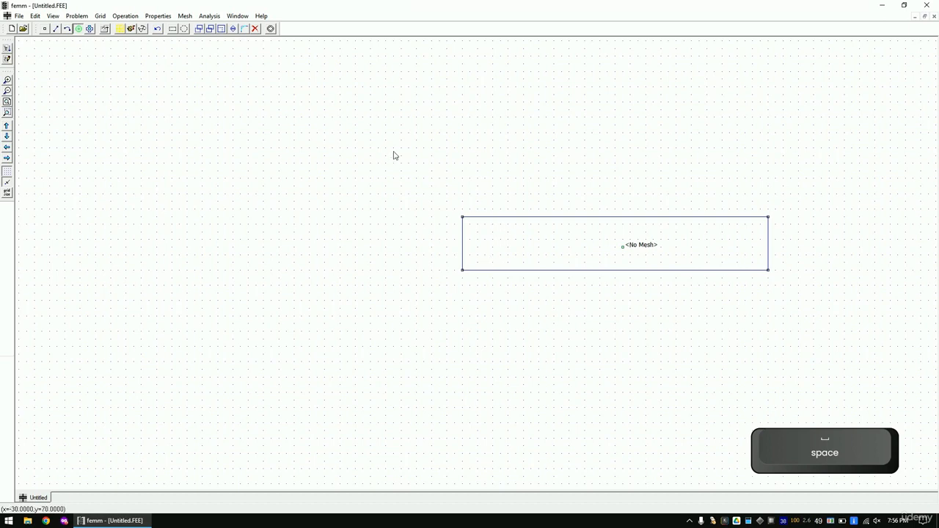
- Add a new material named air, keeping the default relative permittivity of 1 in both directions
click(156, 16)
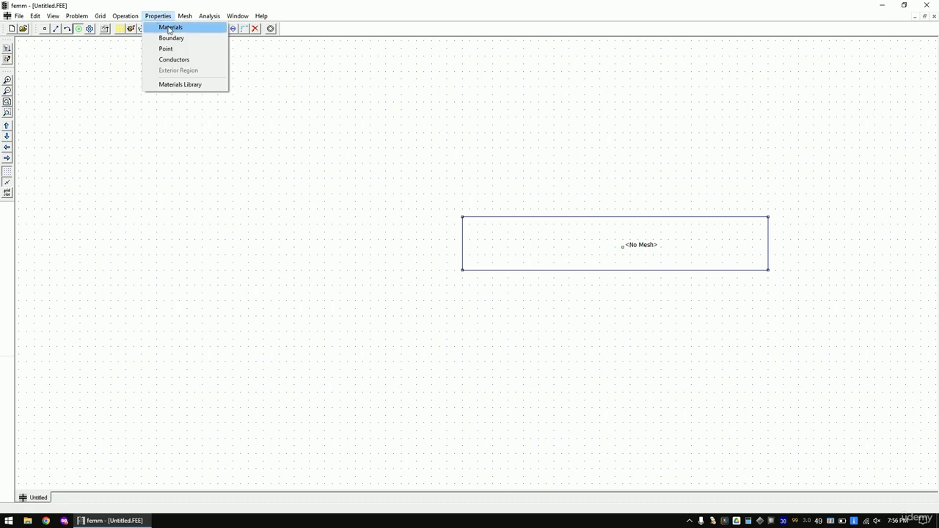
click(170, 28)
click(477, 245)
click(478, 247)
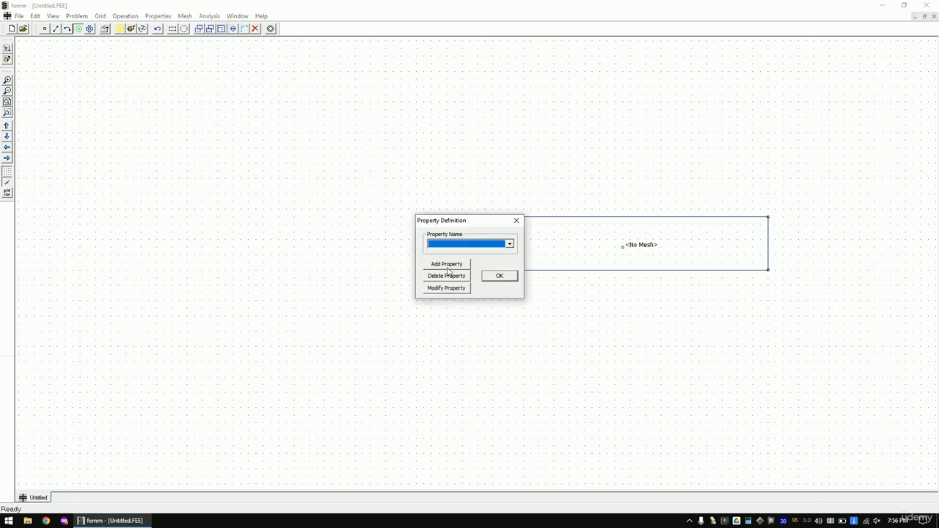
click(446, 265)
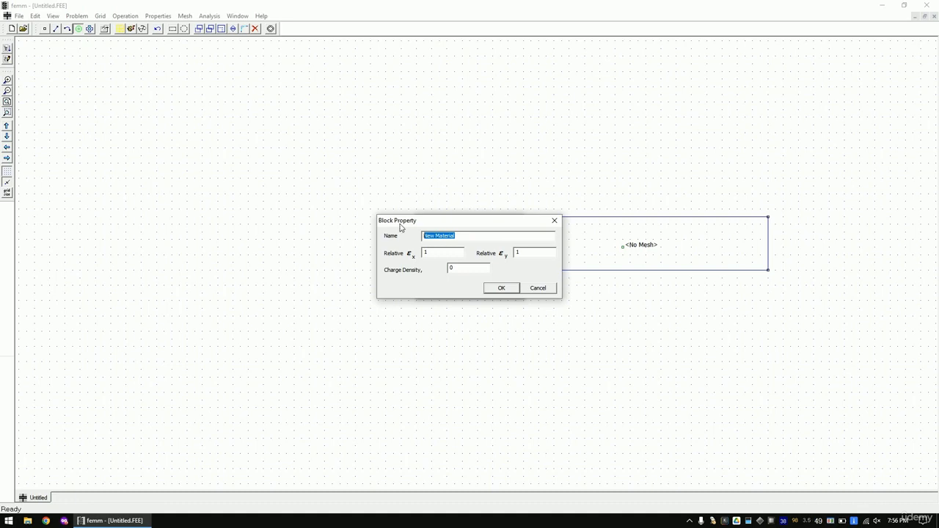
text(air)
click(501, 288)
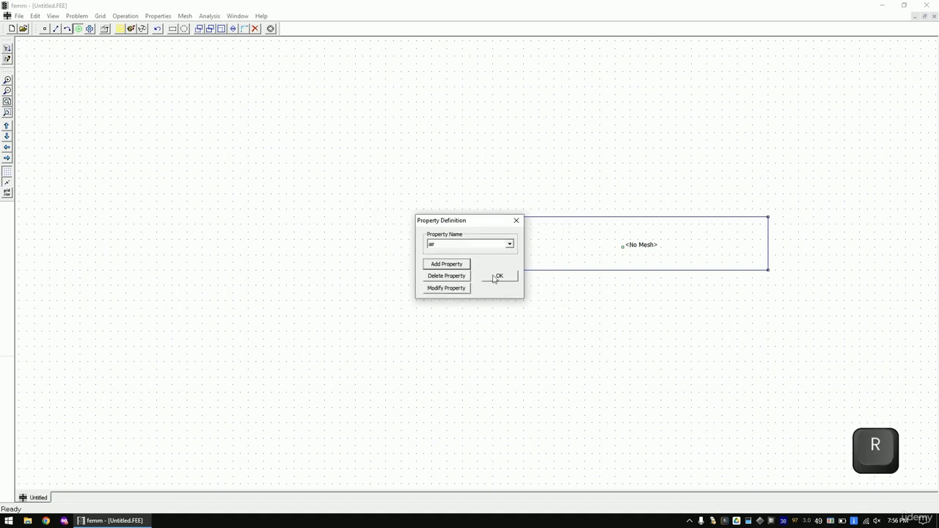
click(499, 275)
- Place a block label outside and above the rectangle at (165, 125) and assign it the air material
click(711, 78)
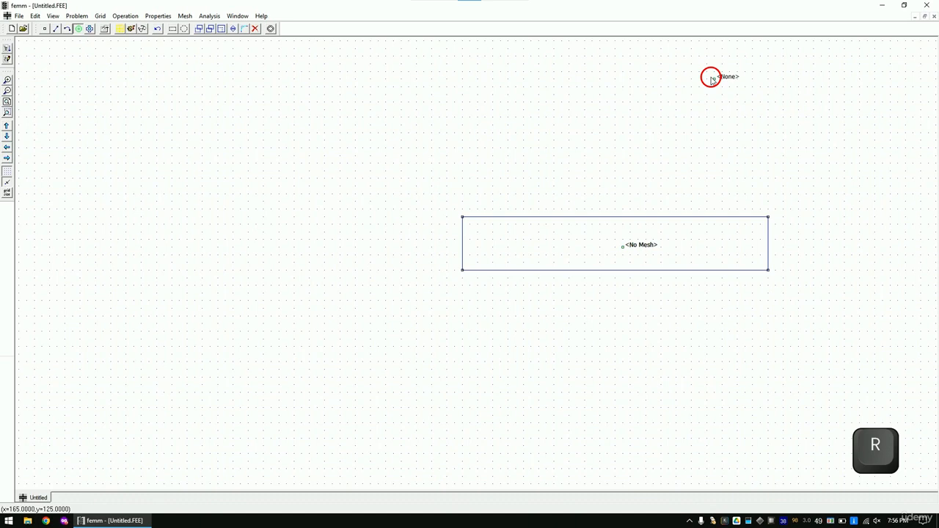
right_click(735, 77)
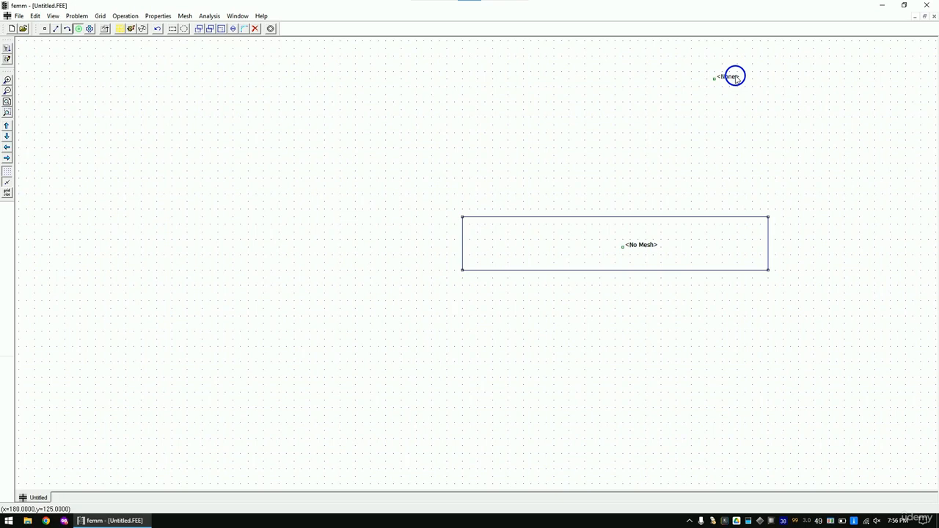
key(space)
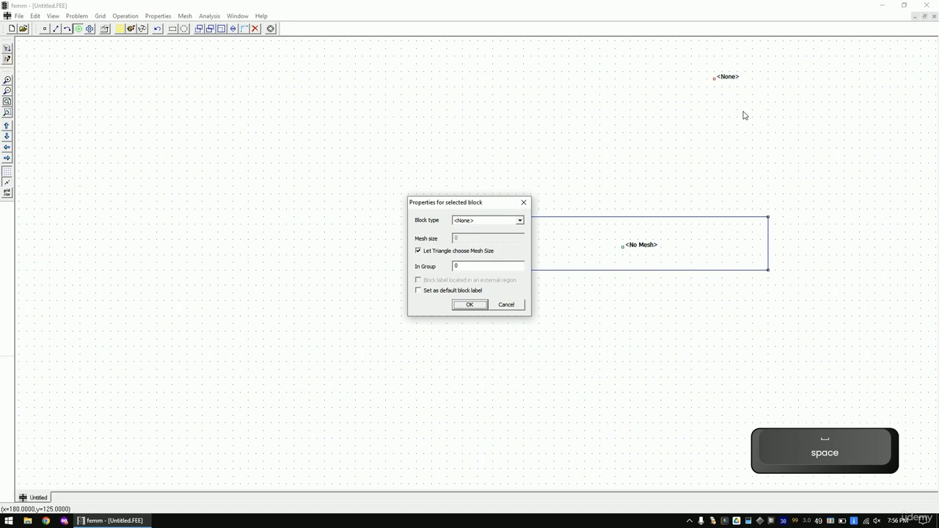
click(499, 223)
click(477, 242)
click(469, 304)
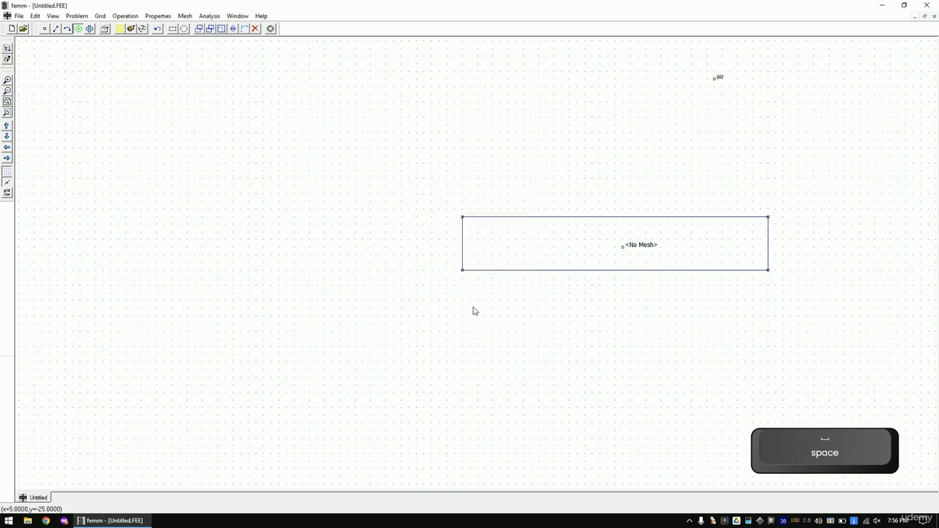
- Add a Fixed Voltage boundary property named 1V with a voltage of 1
click(158, 15)
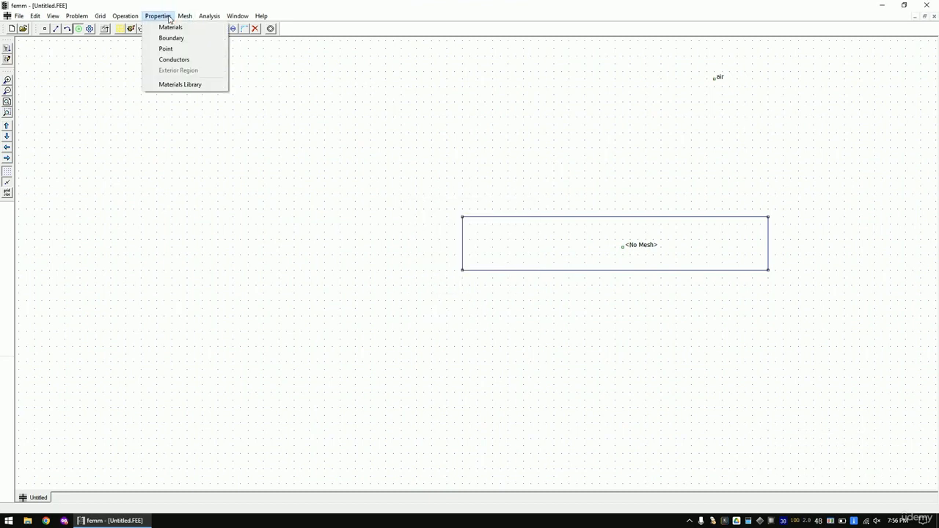
click(177, 38)
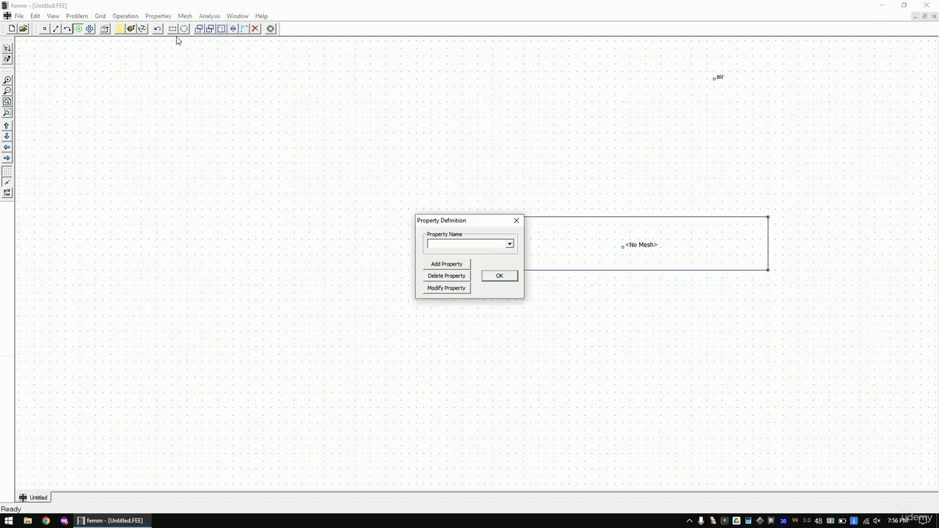
click(460, 266)
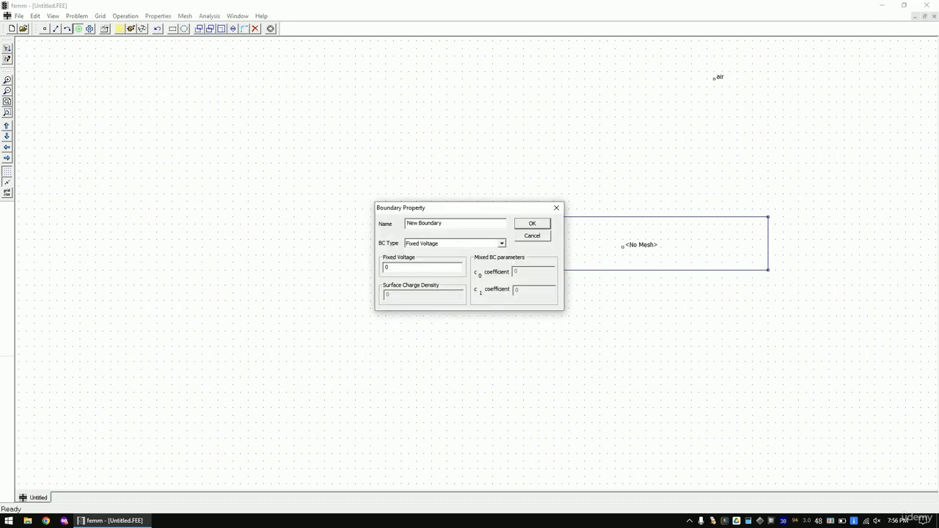
drag(454, 223, 338, 223)
text(1V)
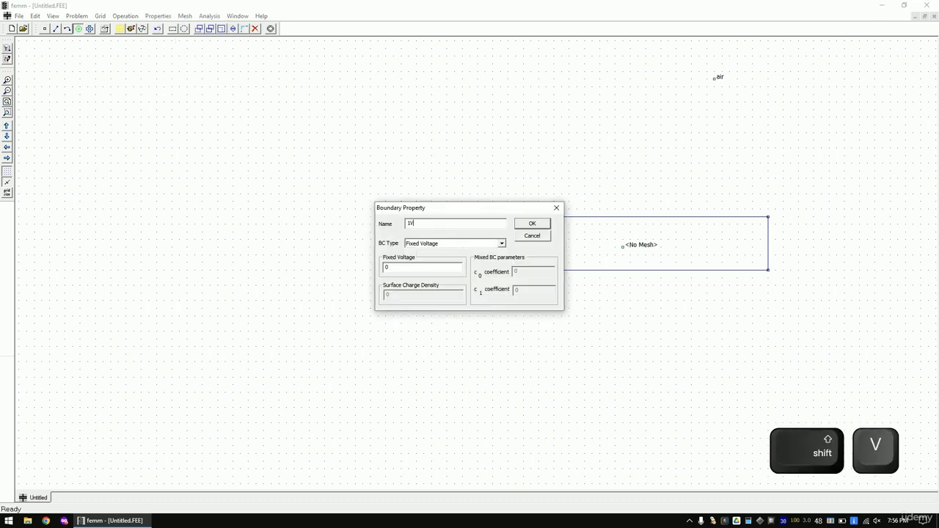
double_click(421, 265)
text(1)
click(533, 224)
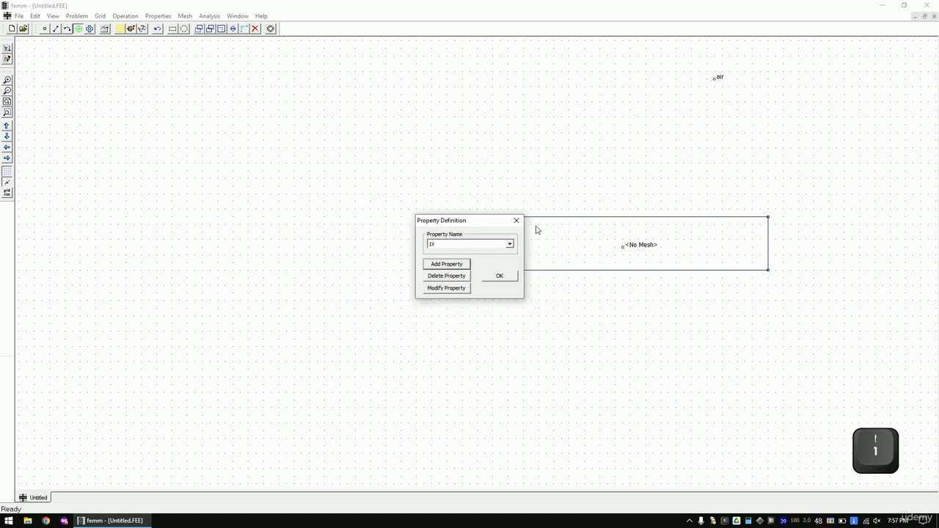
click(500, 277)
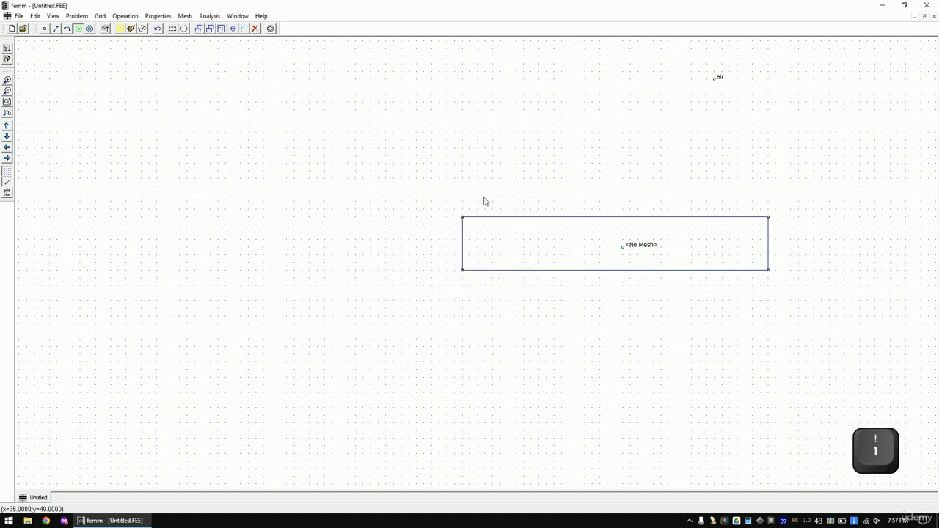
- Select all four sides of the conductor rectangle and assign them the 1V boundary
ctrl+click(503, 218)
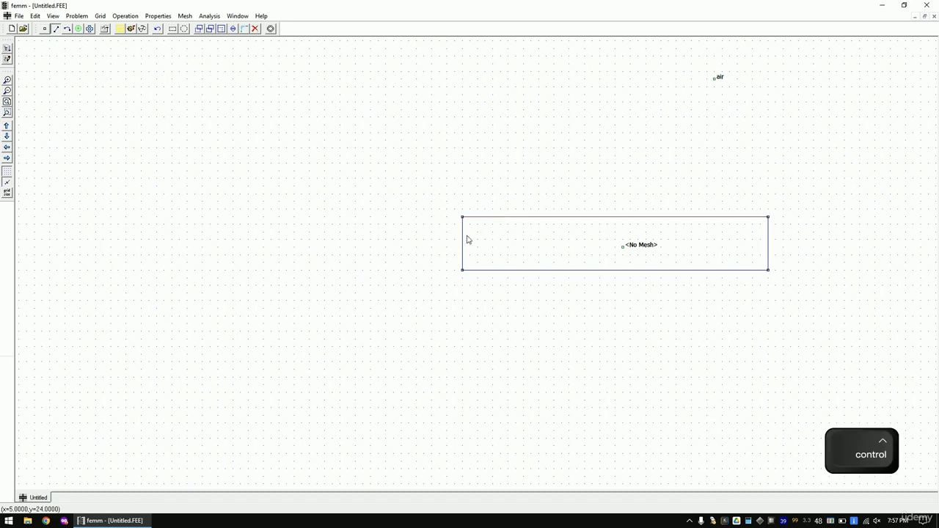
ctrl+click(465, 242)
ctrl+click(621, 270)
ctrl+click(766, 246)
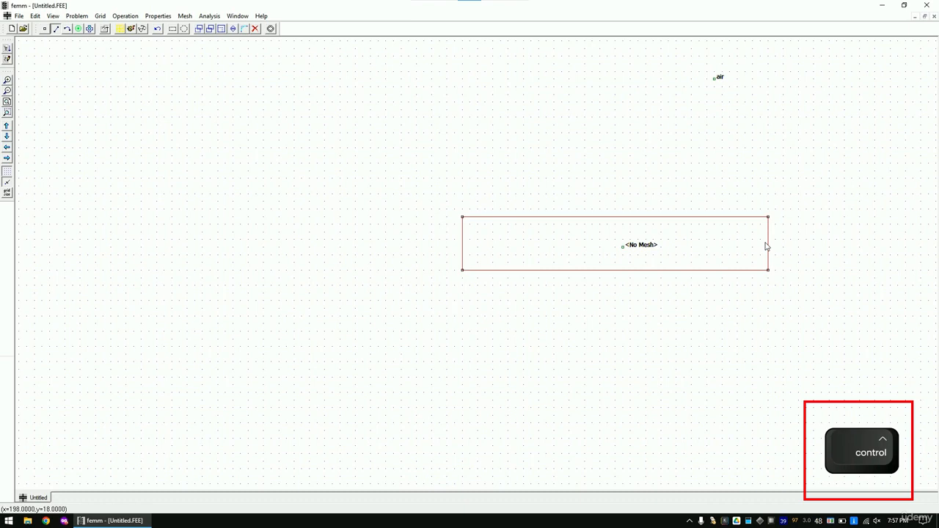
key(space)
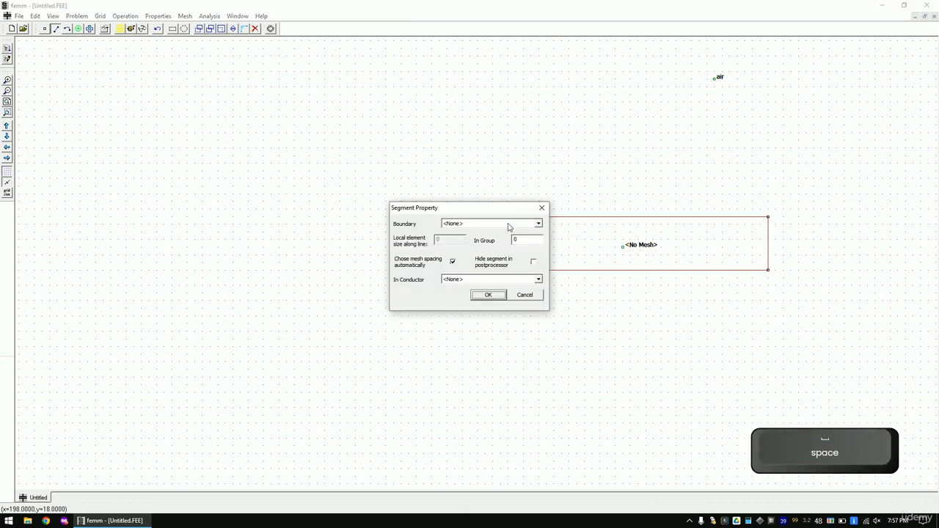
click(507, 224)
click(465, 238)
click(486, 295)
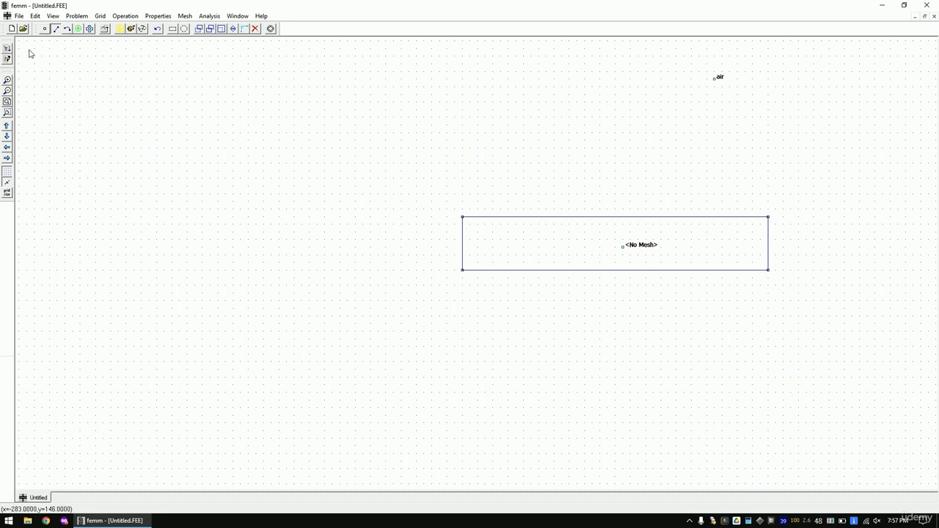
- Add nodes at (-2000, 0) and (2000, 0) and join each with a segment to the conductor's nearest lower corner
click(6, 91)
click(7, 91)
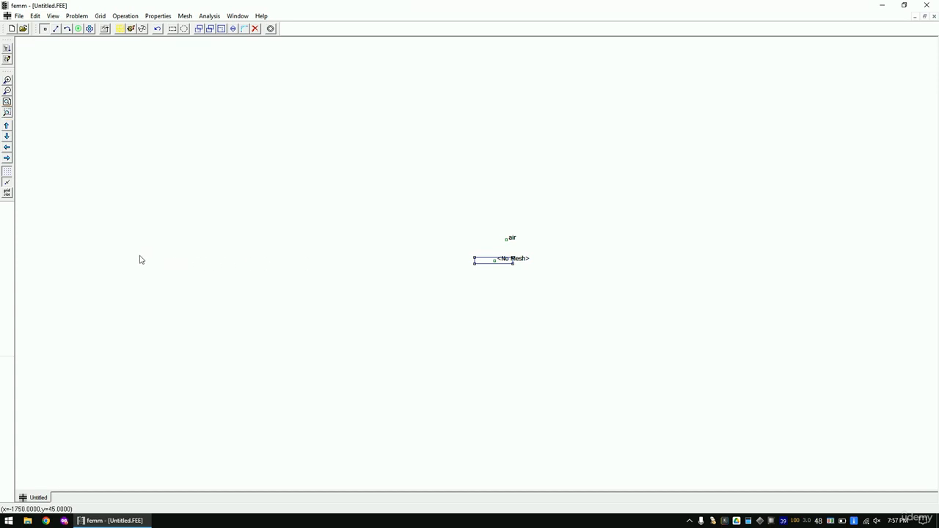
click(93, 264)
click(859, 265)
click(56, 29)
click(93, 264)
click(475, 264)
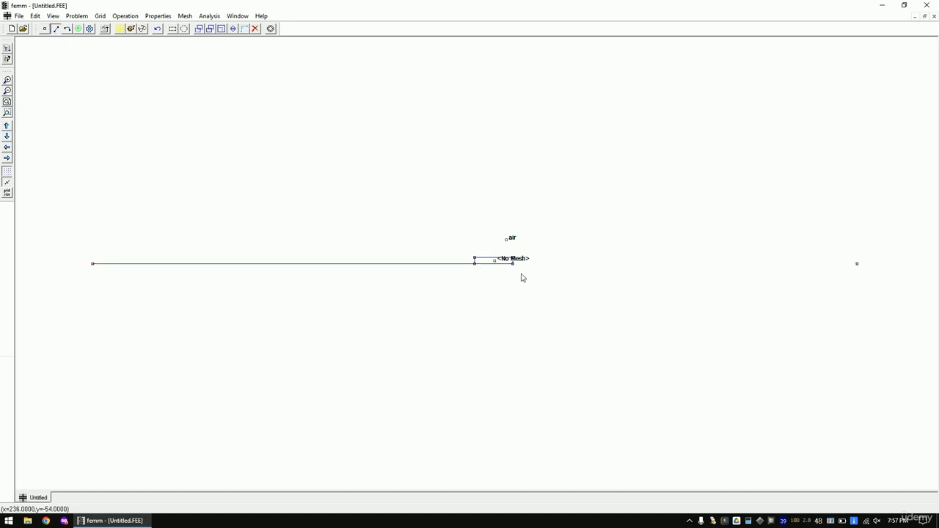
click(514, 264)
click(856, 264)
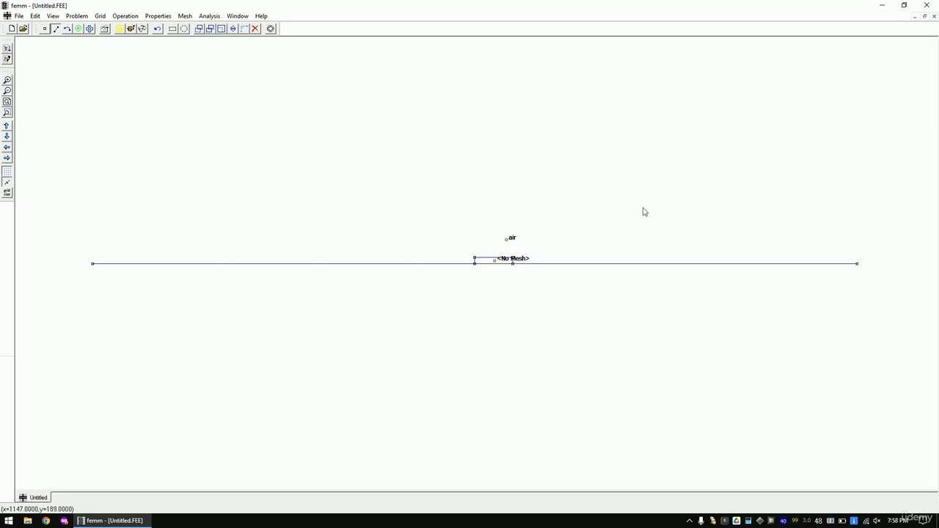
- Add nodes at (-2000, -1600) and (2000, -1600) and join them with segments into a closed rectangle below the conductor
click(45, 29)
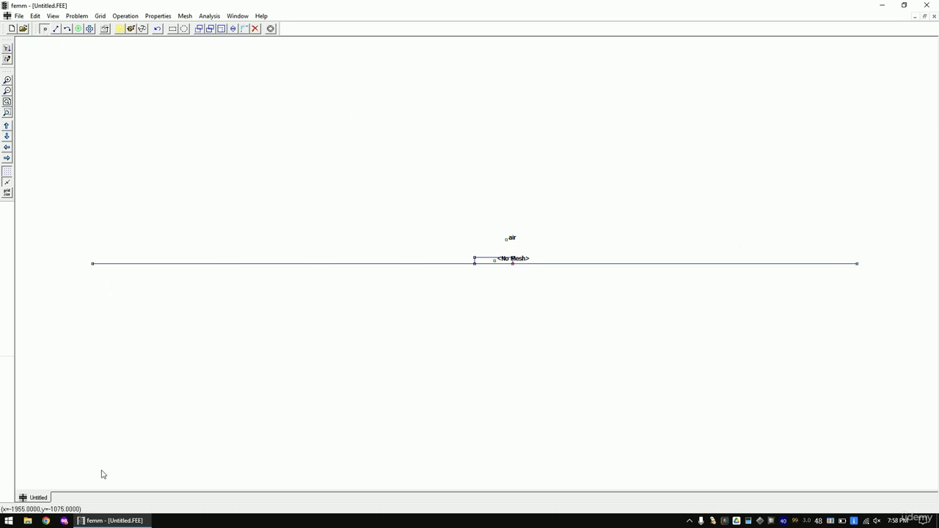
click(6, 136)
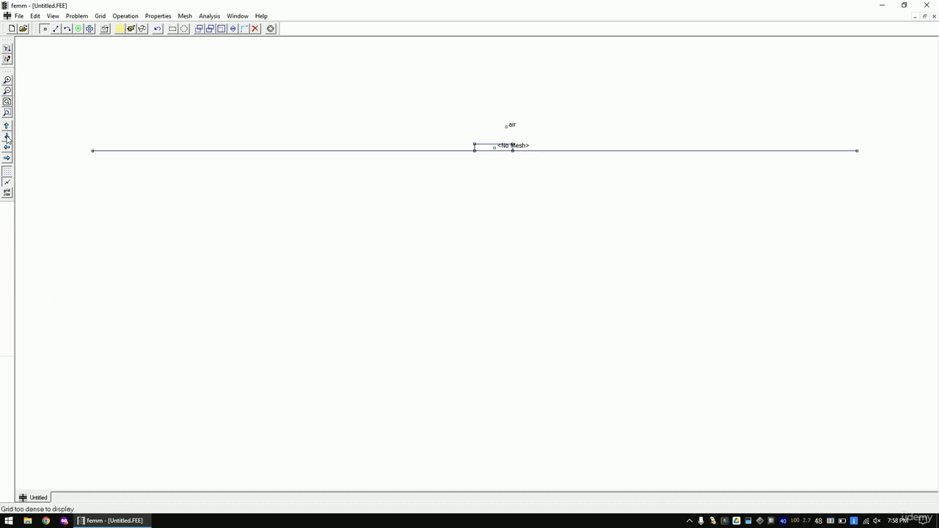
click(93, 457)
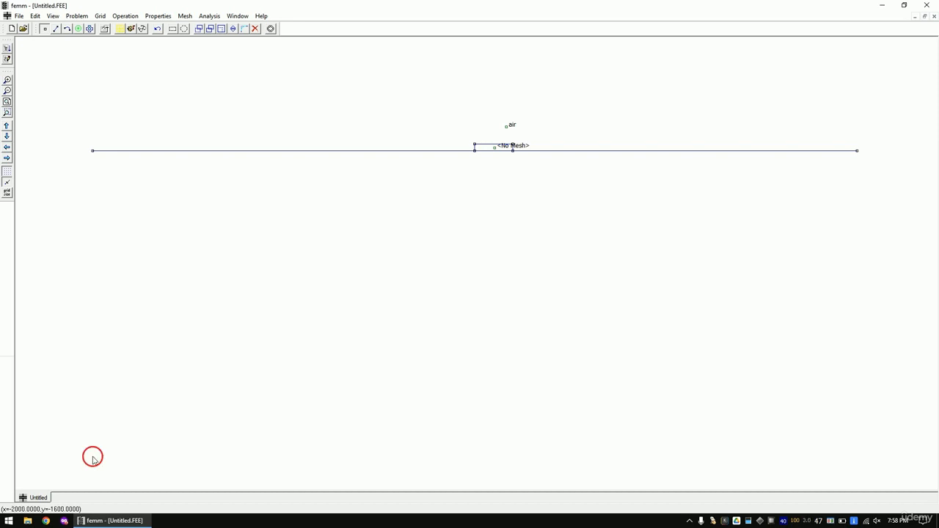
click(857, 456)
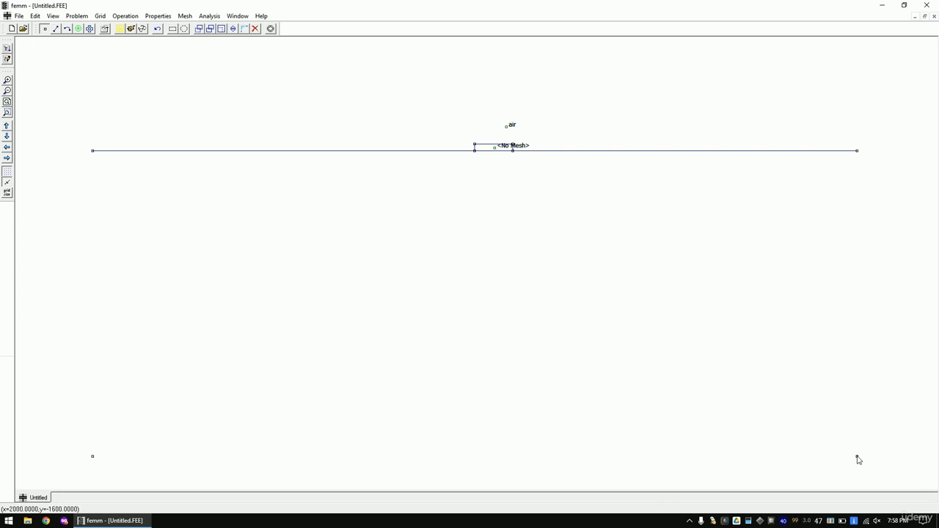
click(56, 30)
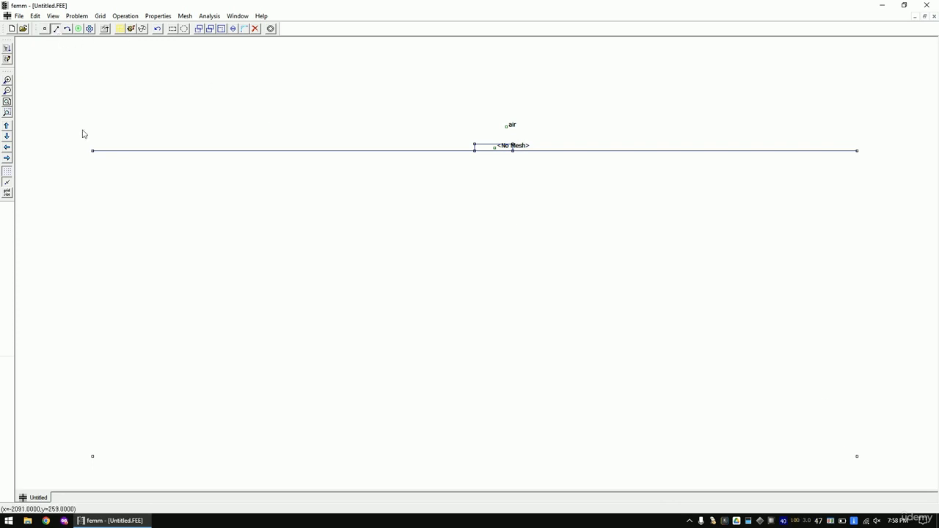
click(91, 156)
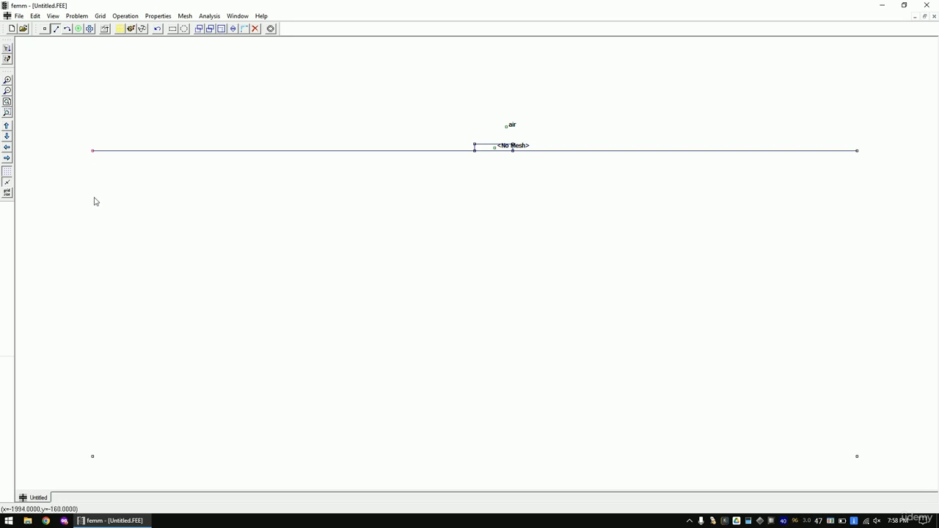
click(92, 457)
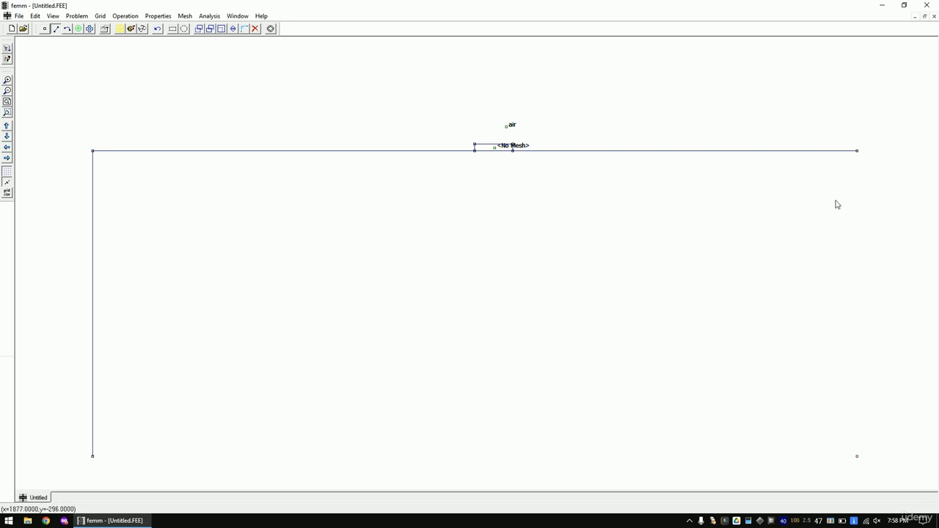
click(856, 152)
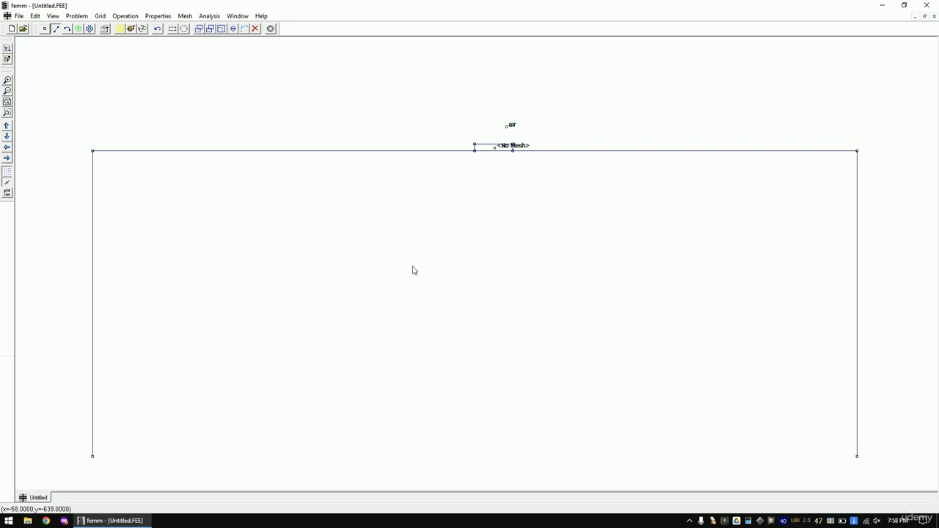
click(94, 462)
click(858, 462)
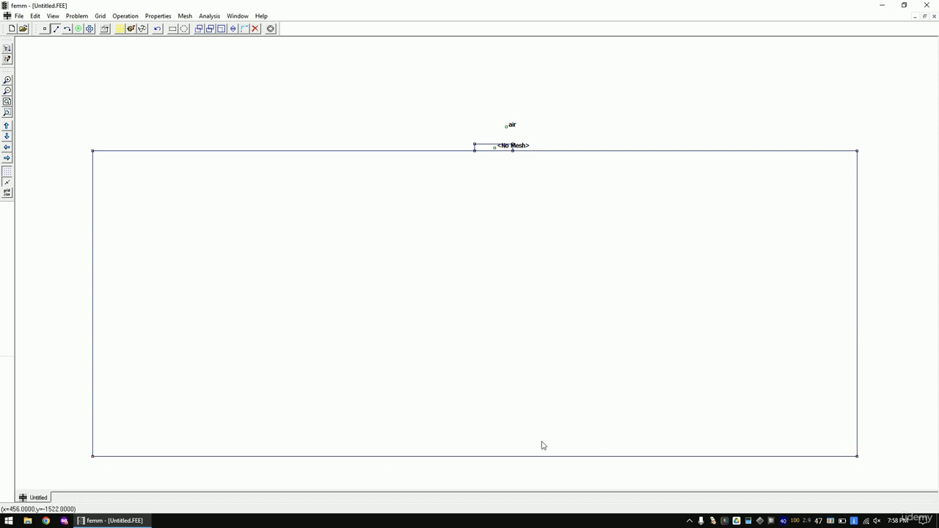
- Add nodes at (-2000, -1635) and (2000, -1635) and join them with segments to close a thin strip beneath the large rectangle
click(44, 29)
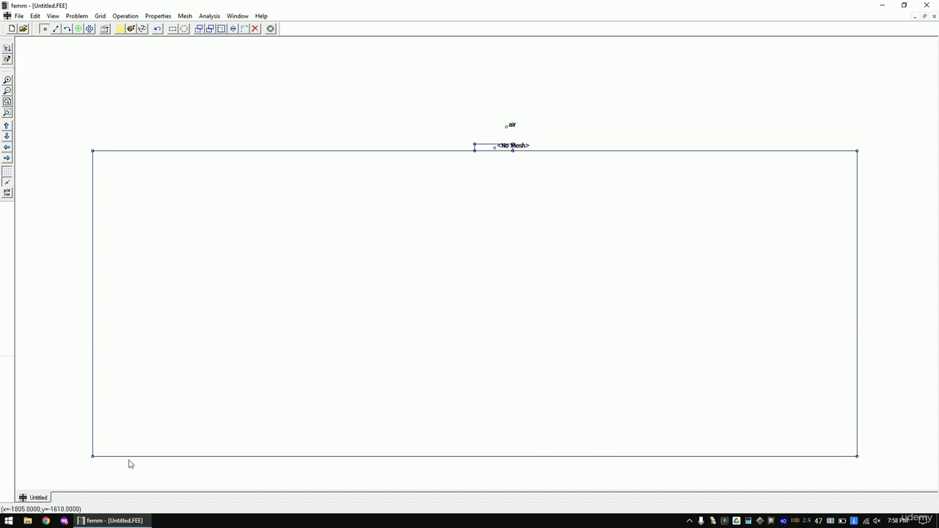
click(92, 462)
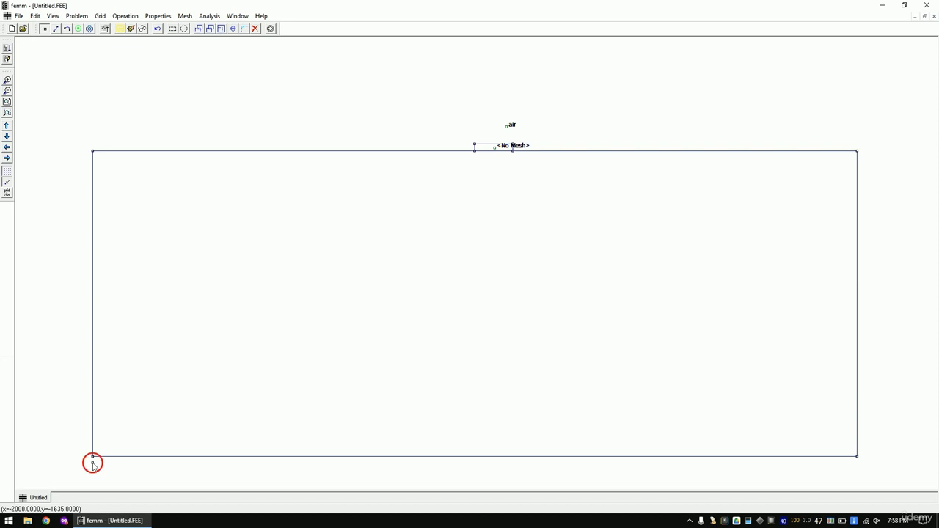
click(857, 462)
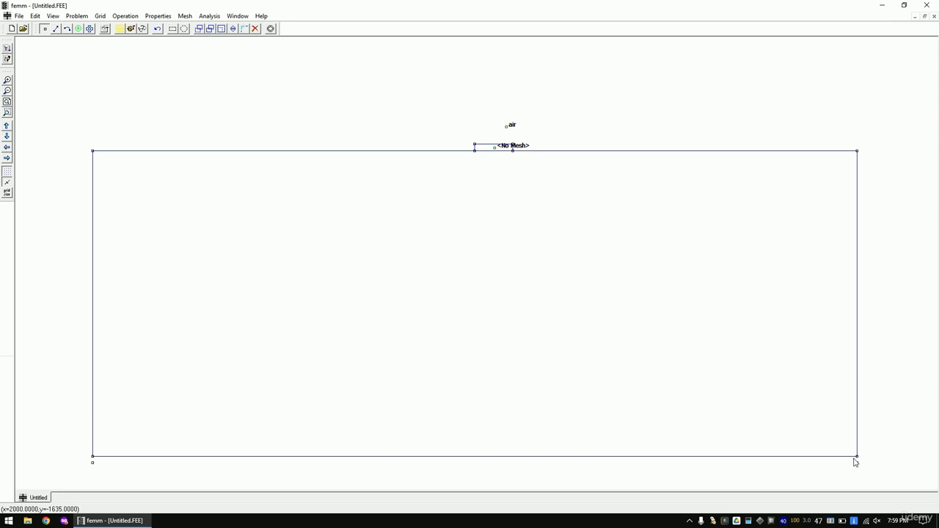
click(56, 29)
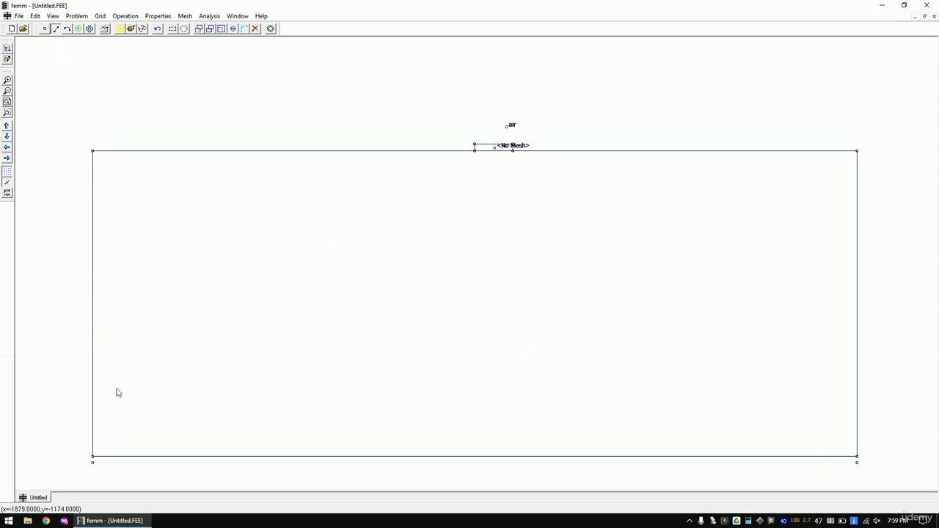
click(91, 455)
click(93, 465)
click(856, 463)
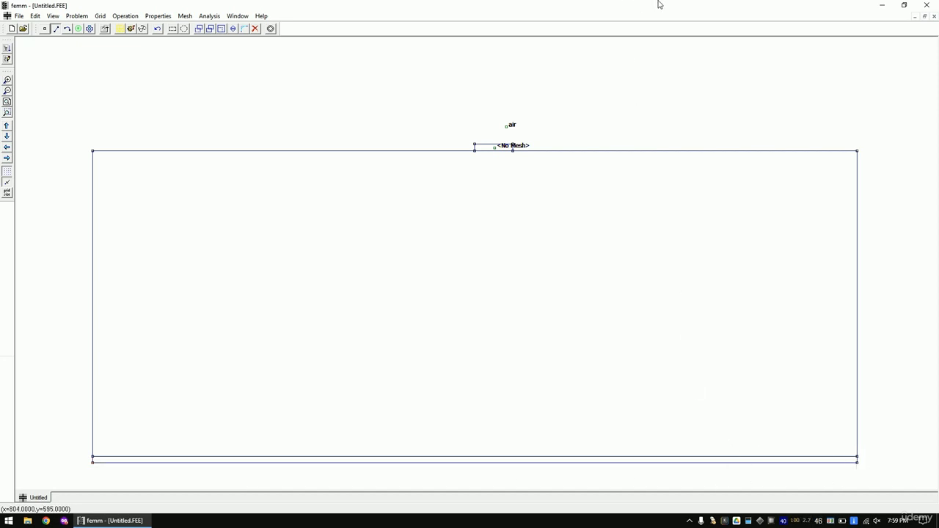
- Add a Fixed Voltage boundary property named 0V, keeping its voltage at 0
click(158, 15)
click(175, 39)
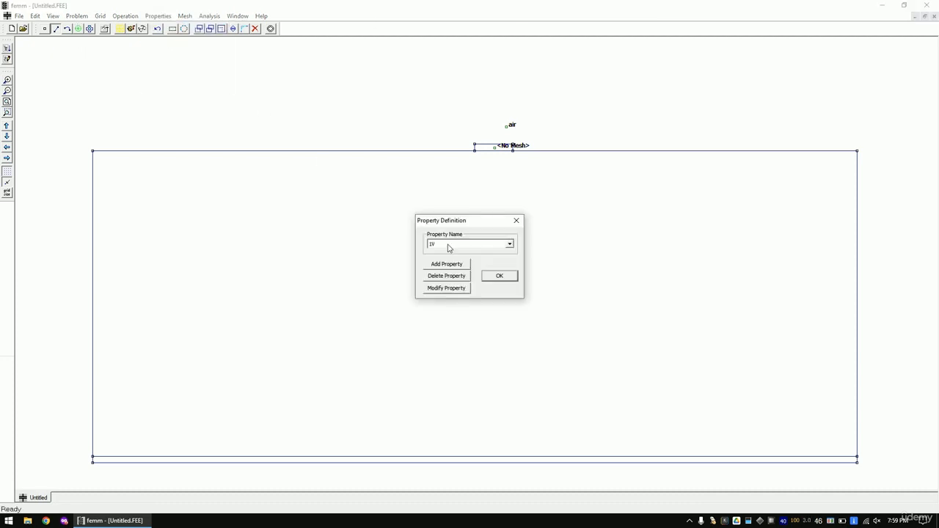
click(461, 246)
click(462, 253)
click(449, 264)
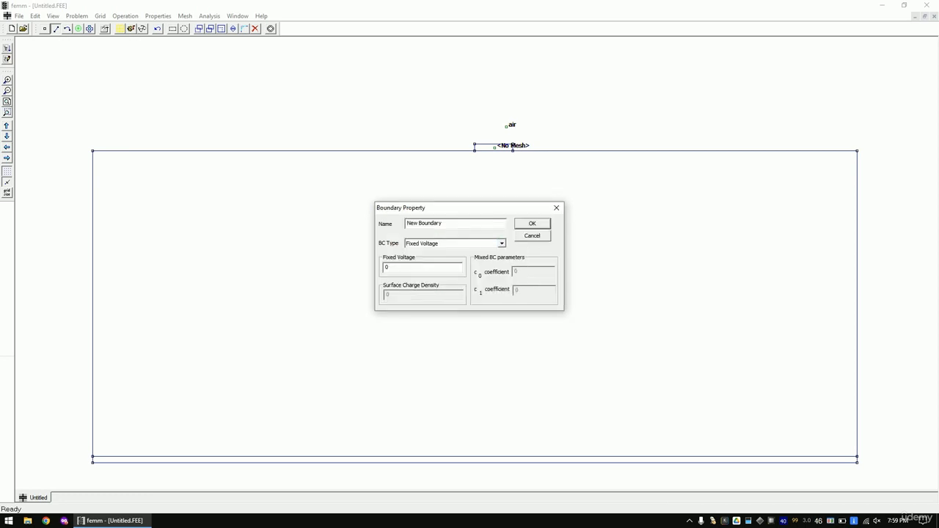
text(0)
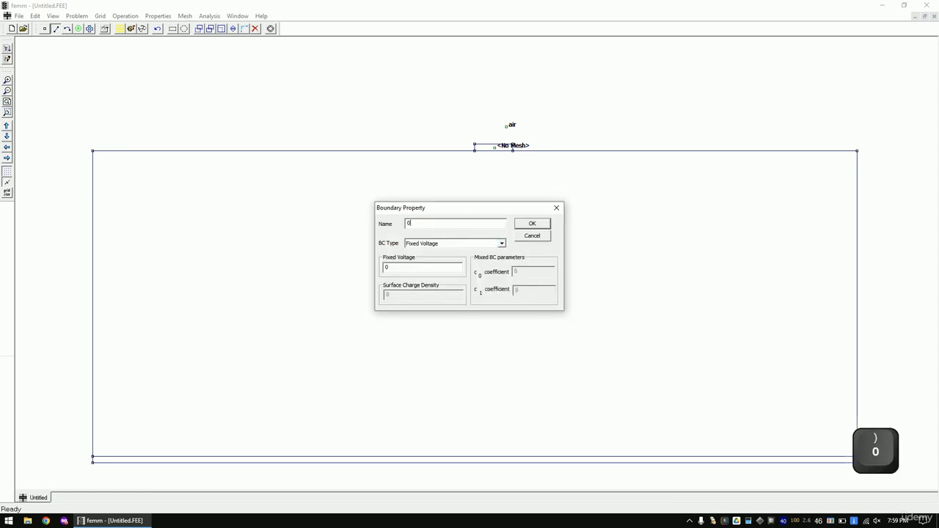
text(V)
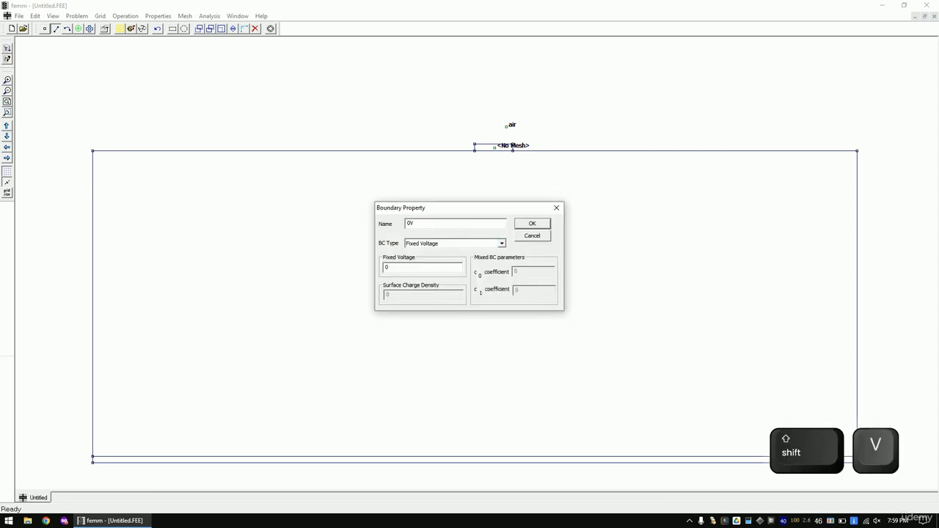
click(527, 225)
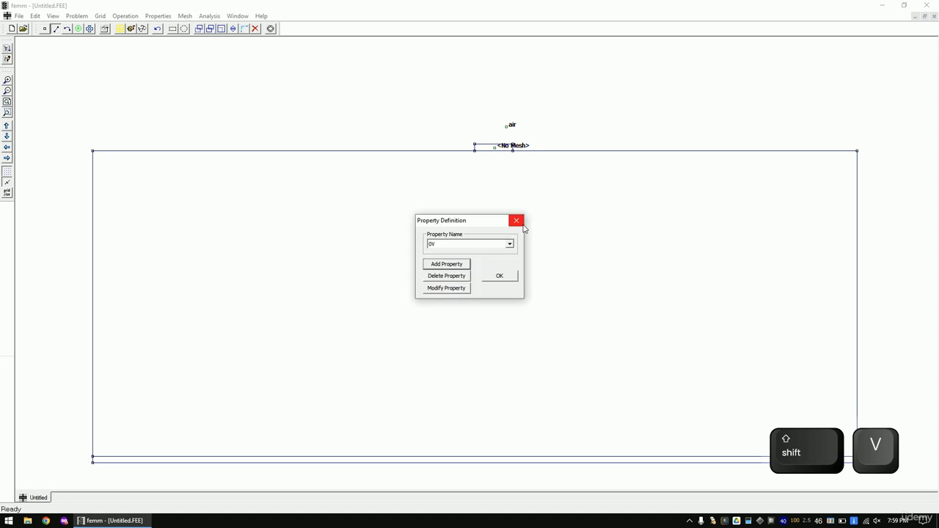
click(498, 276)
- Select the segments of the thin strip beneath the large rectangle and assign them the 0V boundary
click(287, 457)
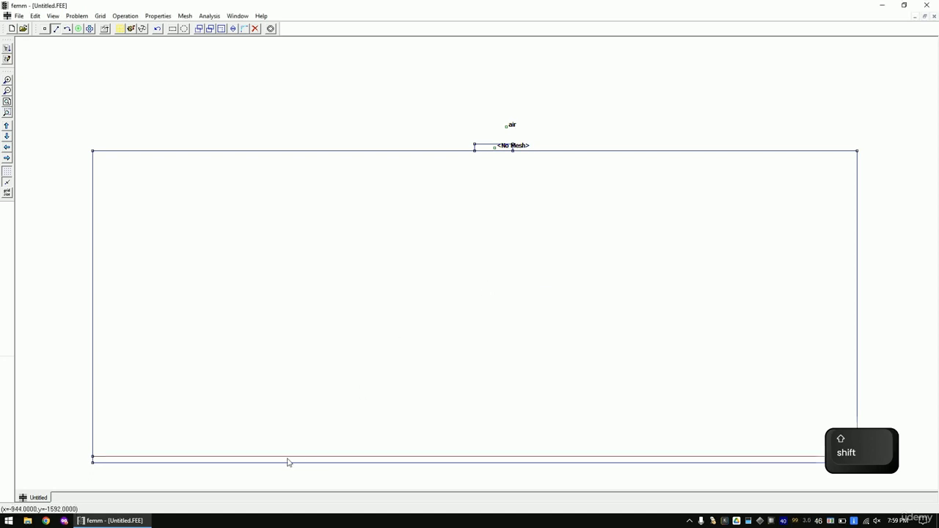
click(96, 462)
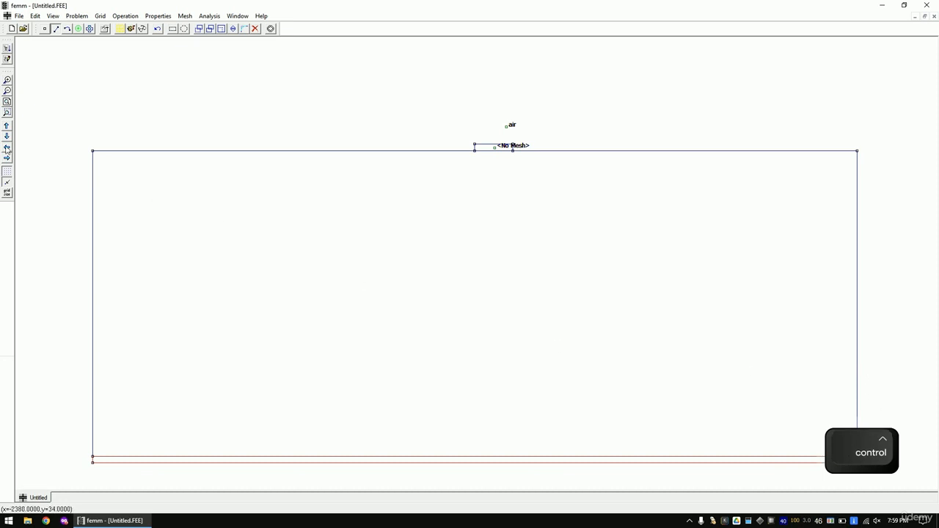
key(space)
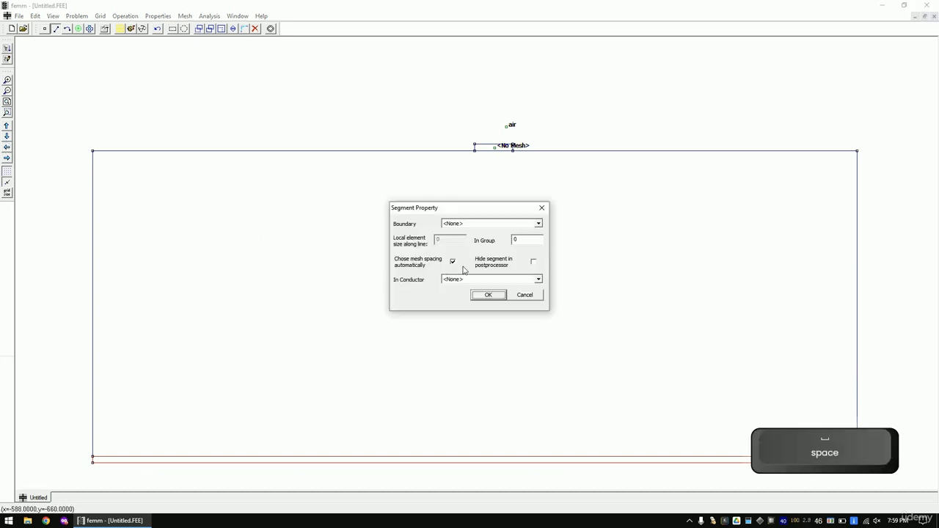
click(473, 224)
click(460, 244)
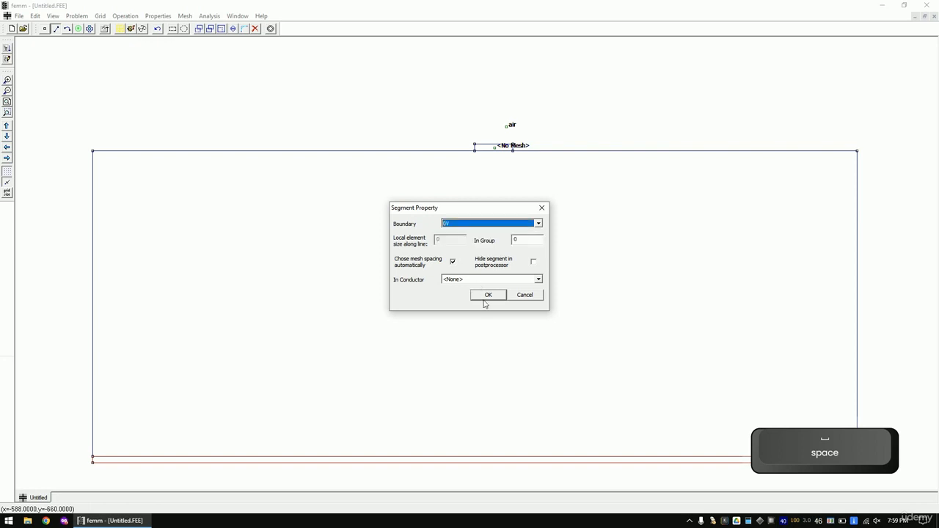
click(487, 295)
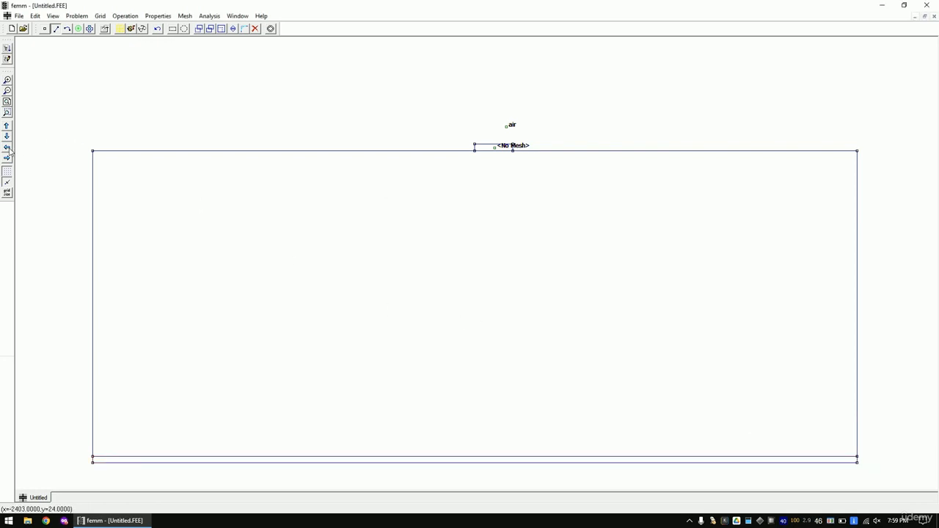
- Add two outer boundary nodes at (-5000, -800) and (5000, -800), one on each side of the large rectangle
click(8, 92)
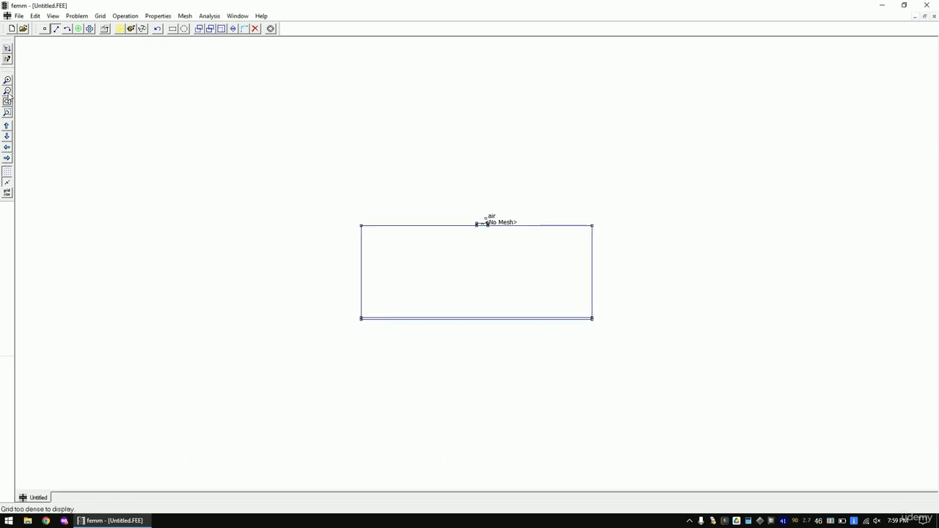
click(44, 29)
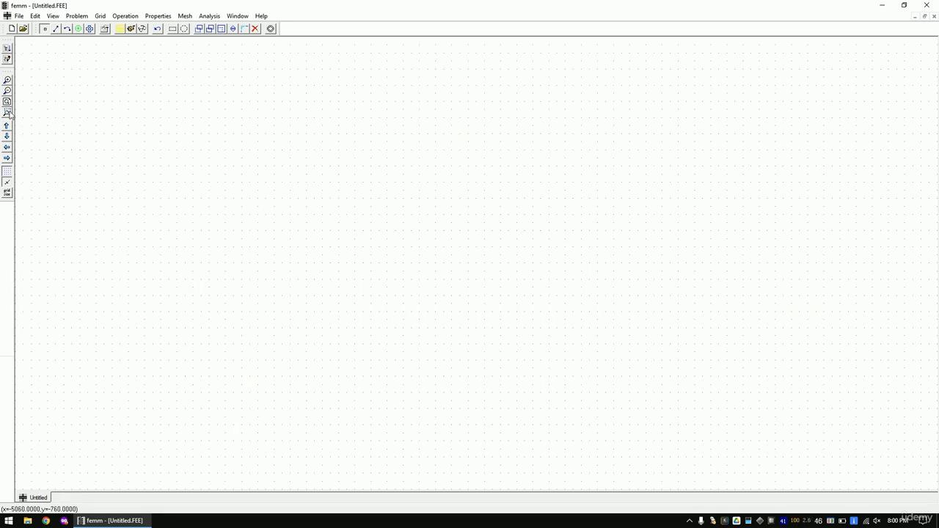
click(116, 184)
click(8, 91)
click(7, 92)
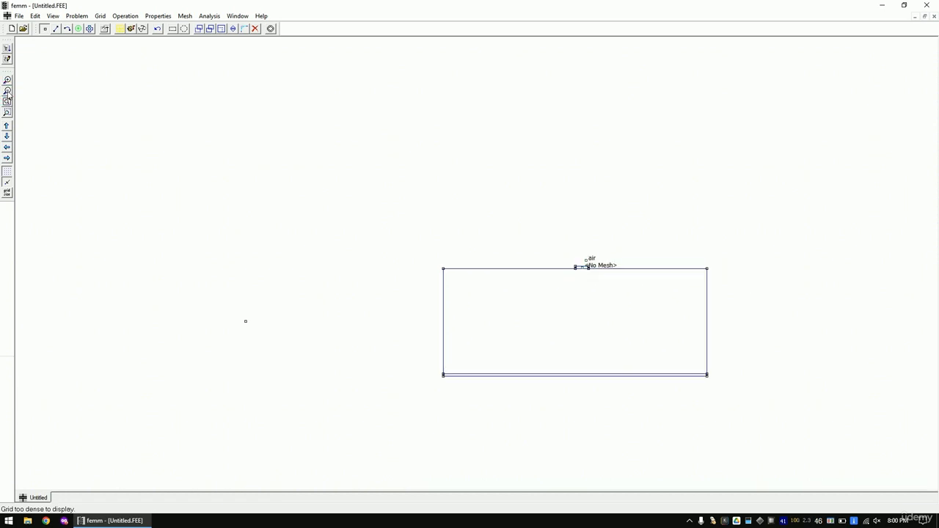
click(7, 91)
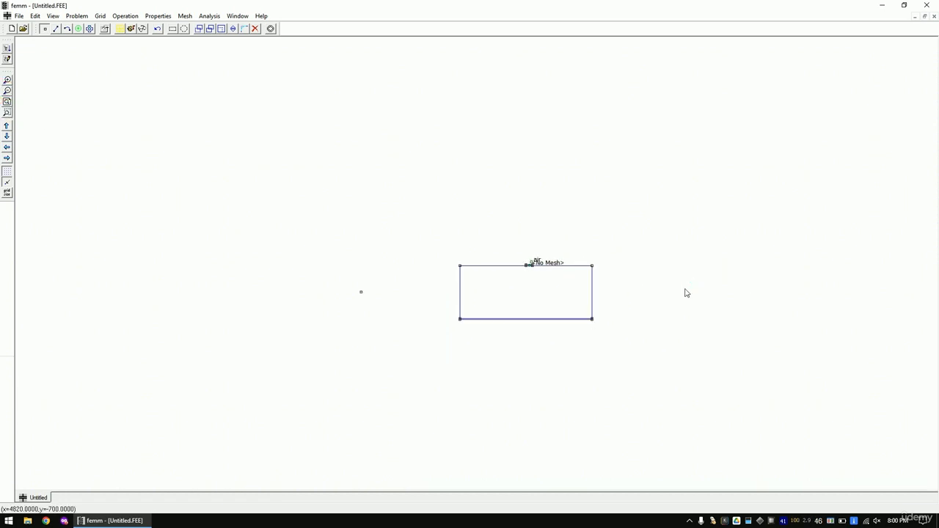
mouse_move(685, 289)
mouse_down()
mouse_move(717, 314)
mouse_move(698, 295)
mouse_up()
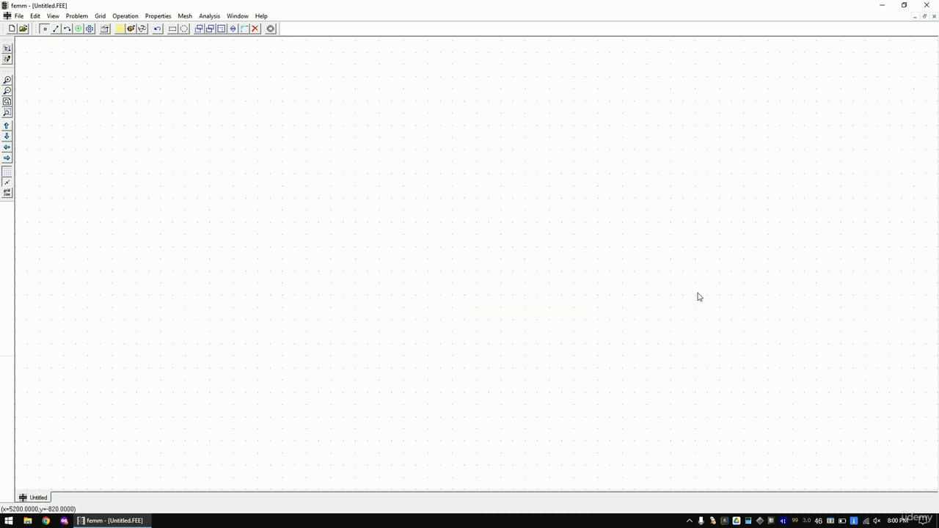
click(456, 441)
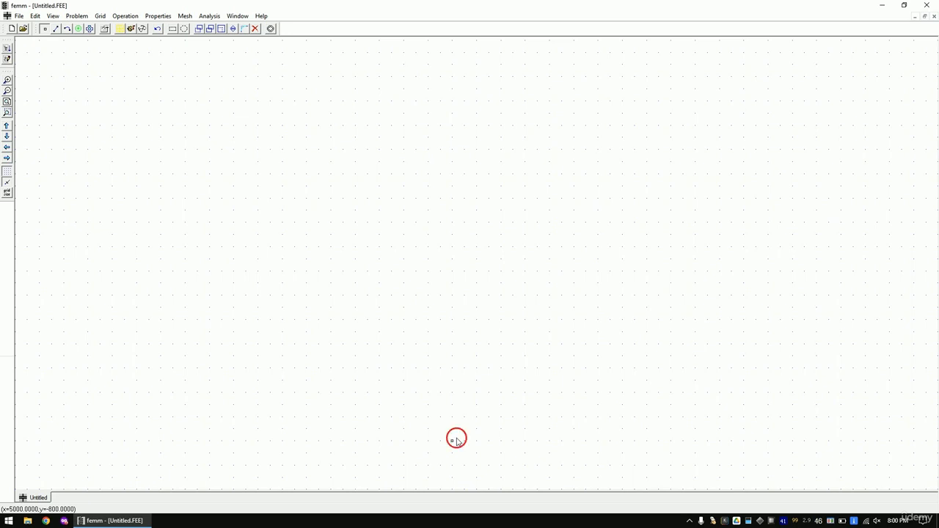
click(8, 103)
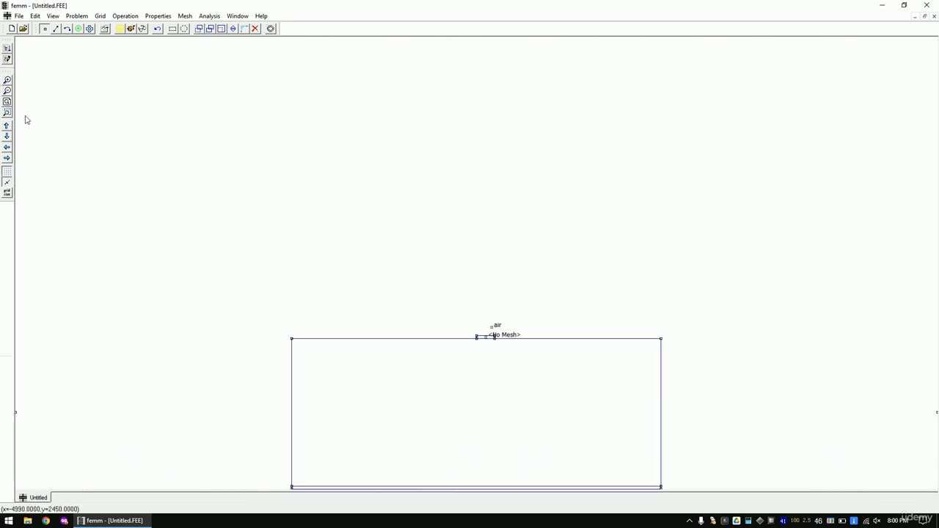
- Draw the lower half of the outer circle as a 180-degree arc between the two outer nodes, with the 0V boundary
click(67, 29)
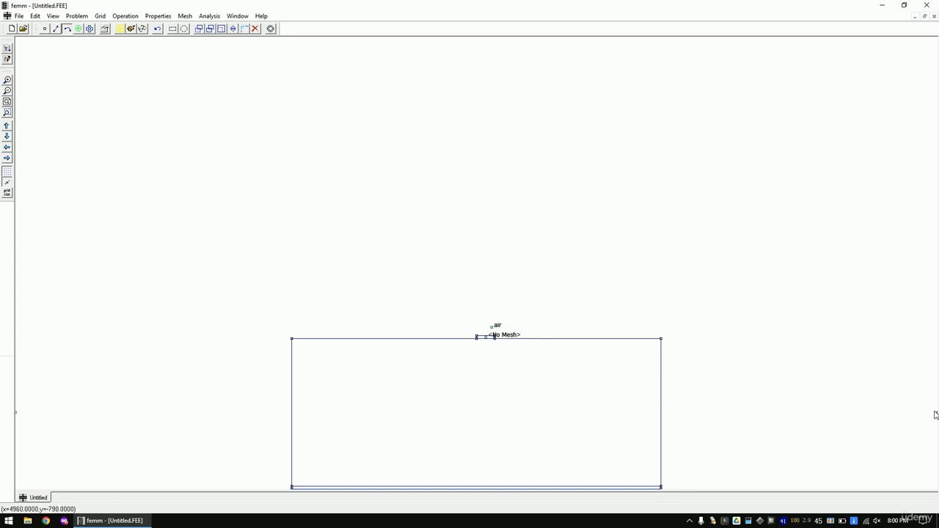
click(935, 415)
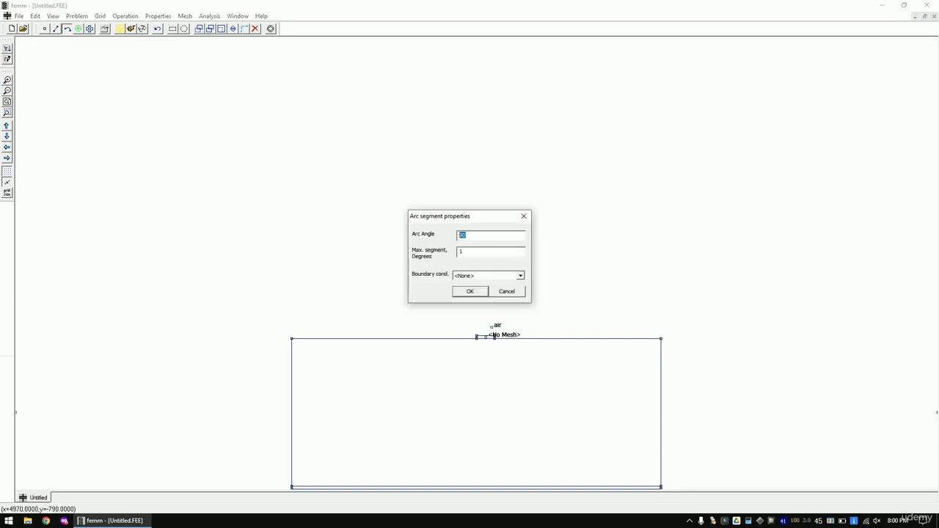
text(18)
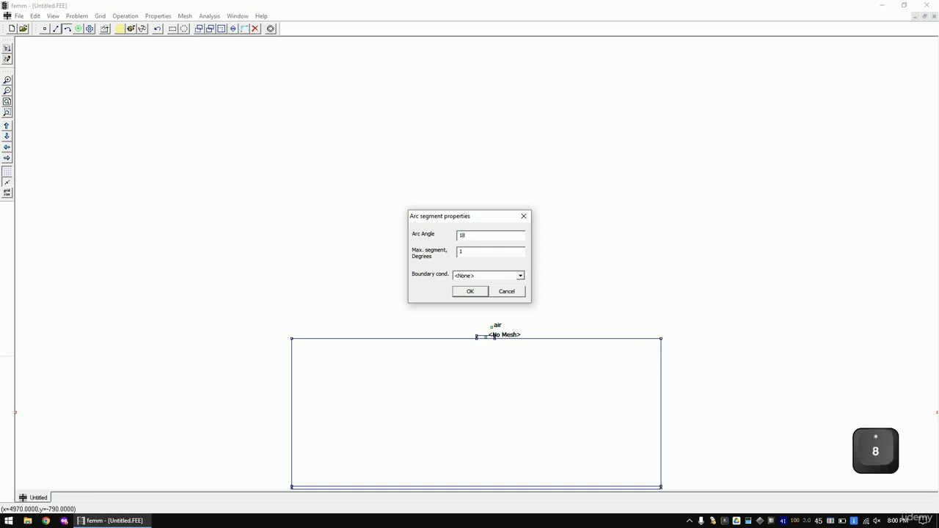
text(0)
click(474, 276)
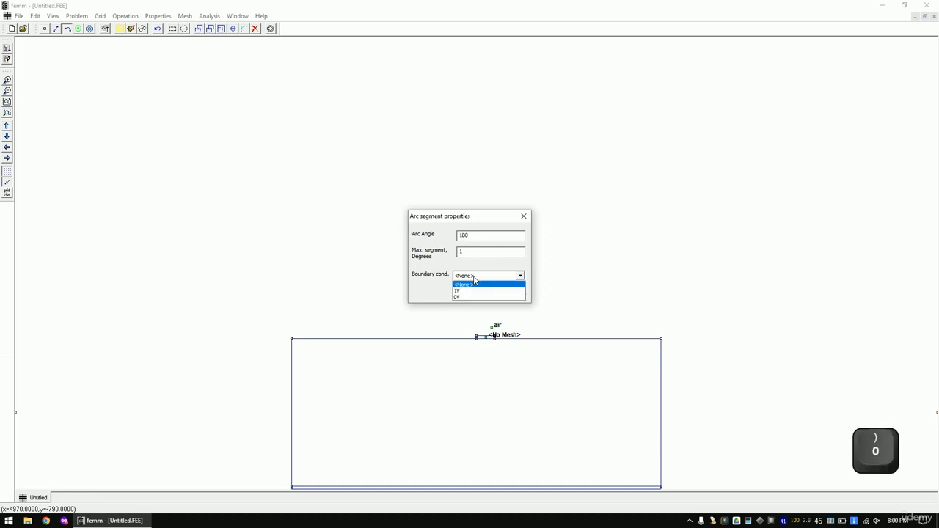
click(467, 297)
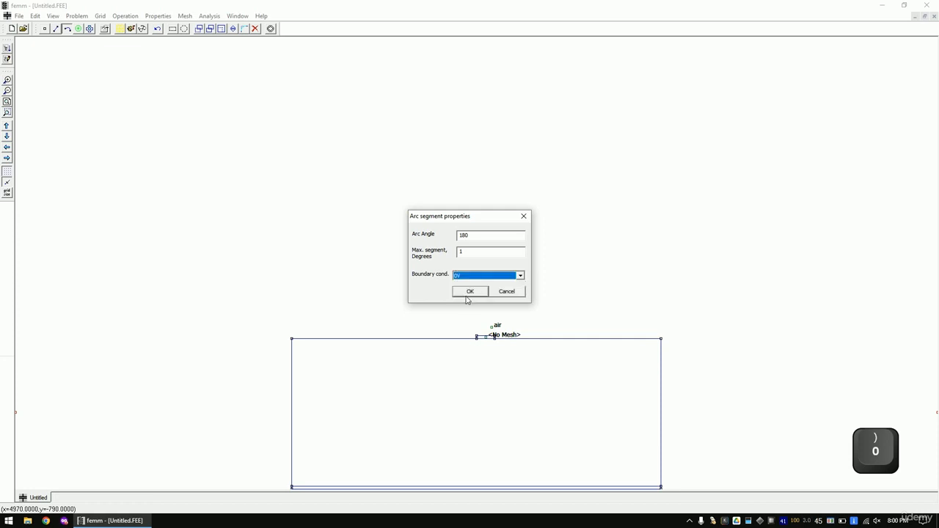
click(470, 292)
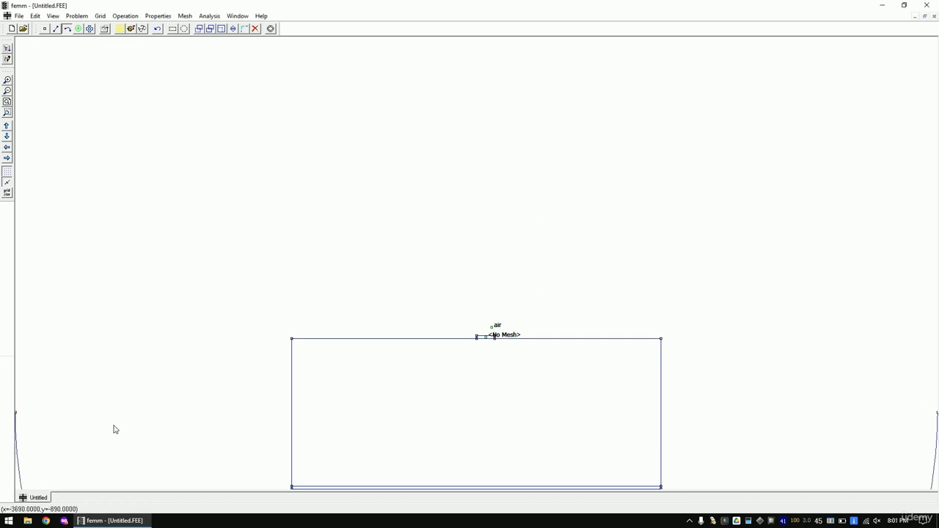
- Close the outer circle with an upper 180-degree arc between the same nodes, also assigned the 0V boundary
right_click(18, 414)
key(space)
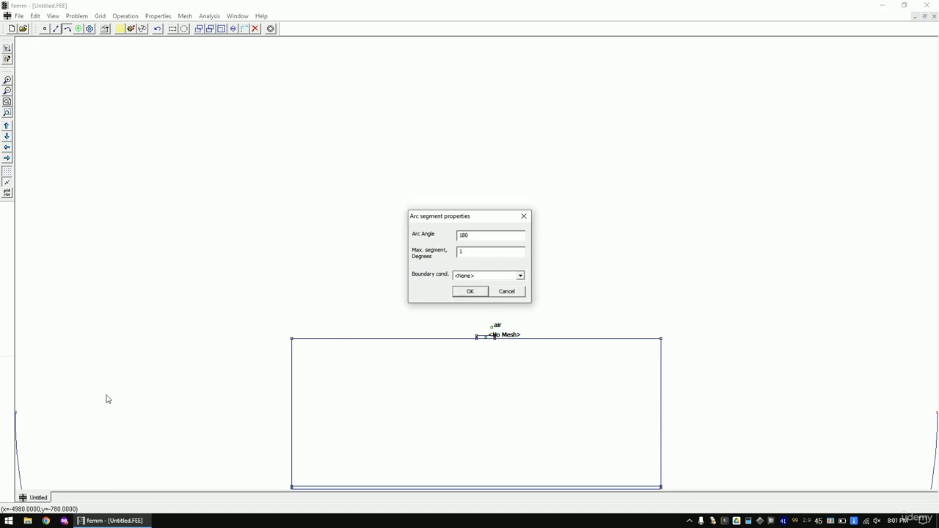
click(469, 279)
click(469, 297)
click(473, 293)
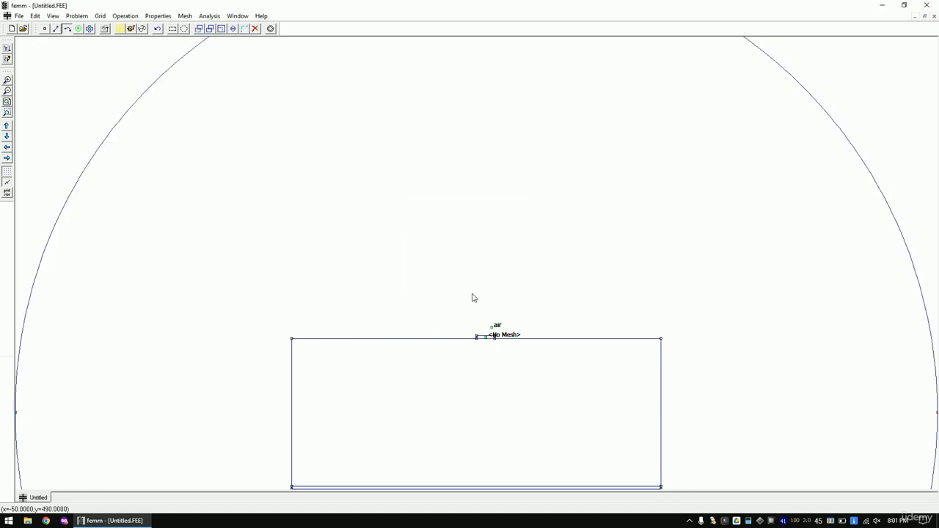
- Place a block label inside the thin ground strip and set its block type to <No Mesh>
click(8, 102)
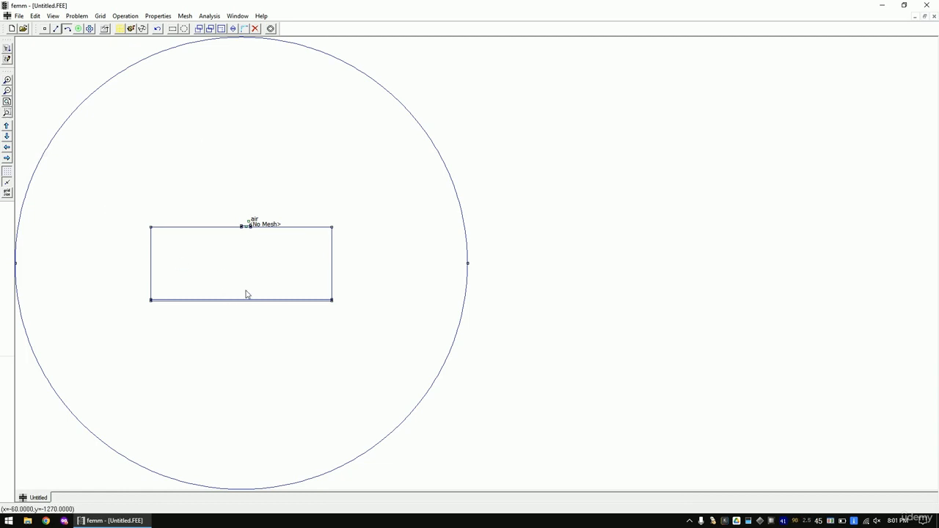
scroll(253, 302, up, 5)
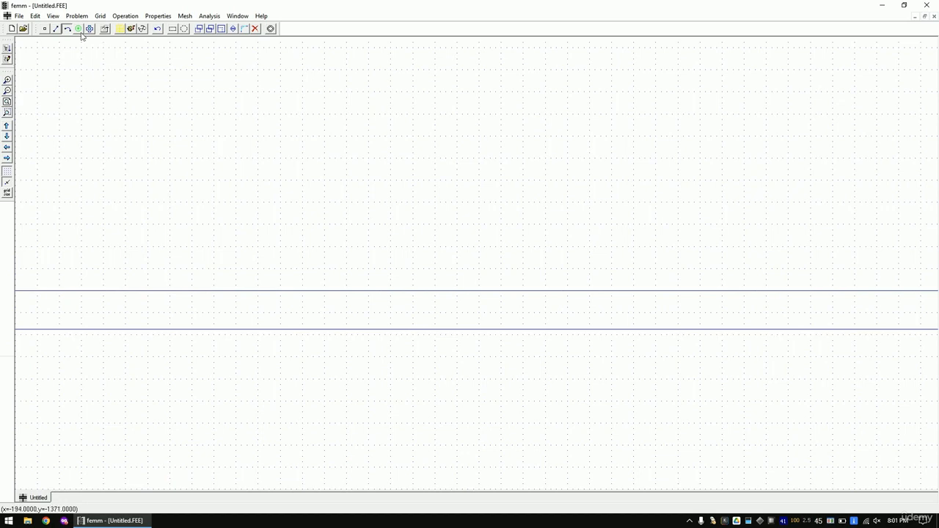
click(79, 28)
click(251, 301)
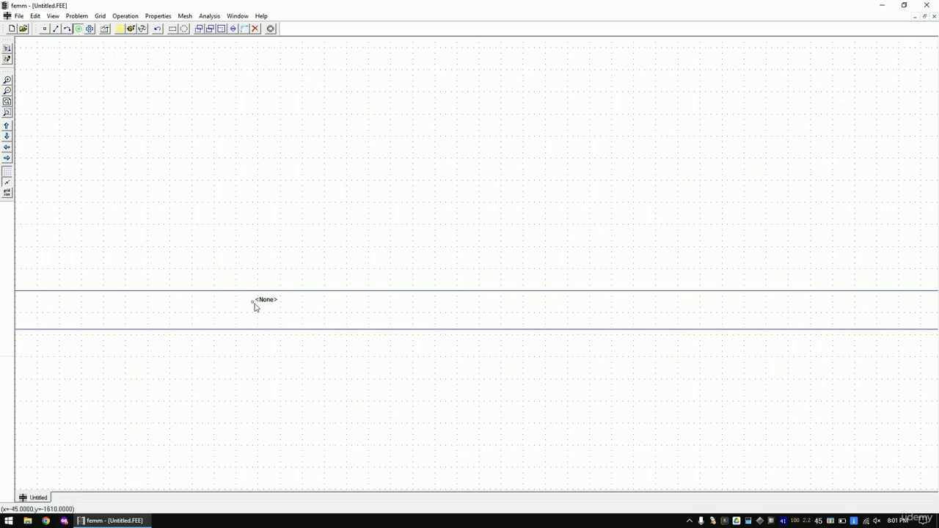
key(space)
click(479, 222)
click(482, 237)
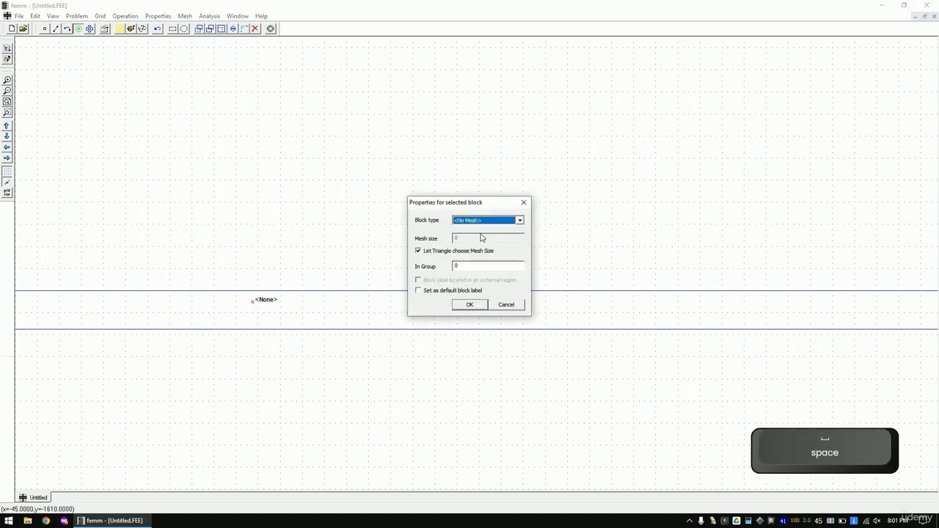
click(480, 302)
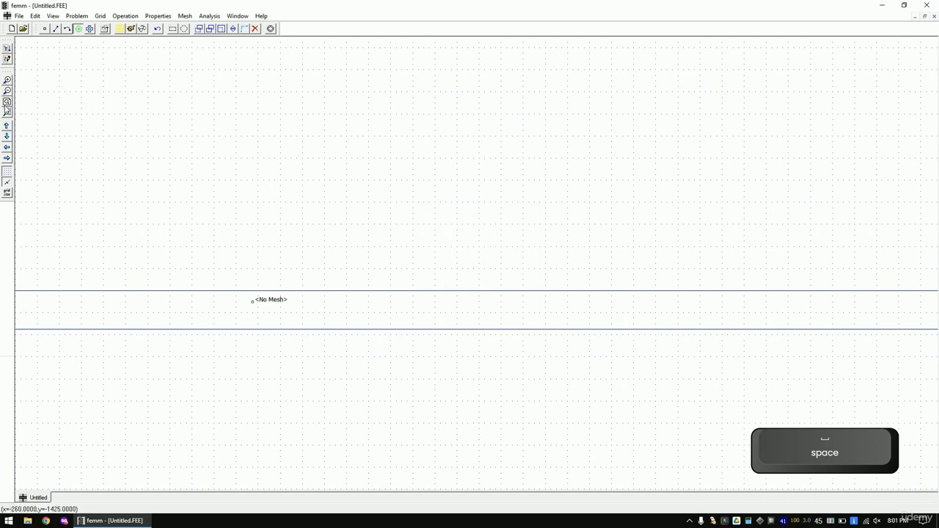
- Place a block label inside the large rectangle and add a material named FR4 with relative εx of 4
click(6, 103)
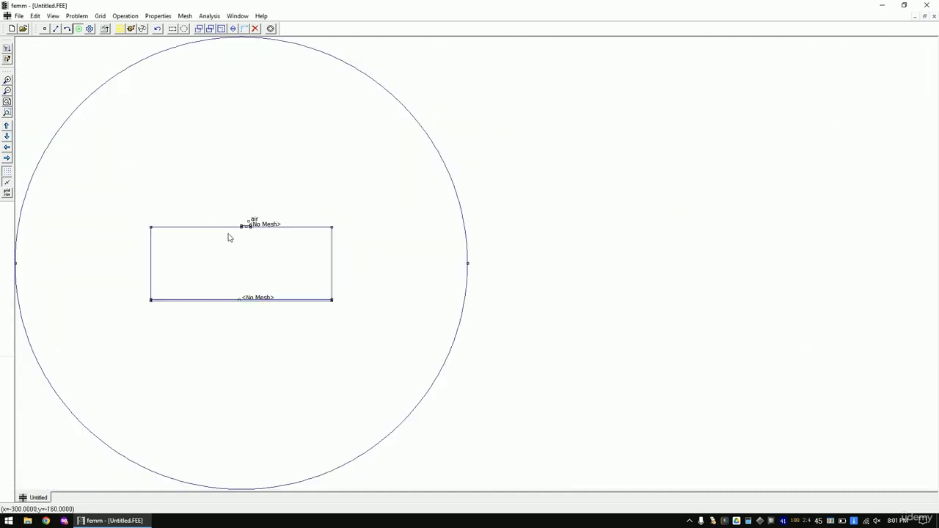
click(255, 261)
click(158, 16)
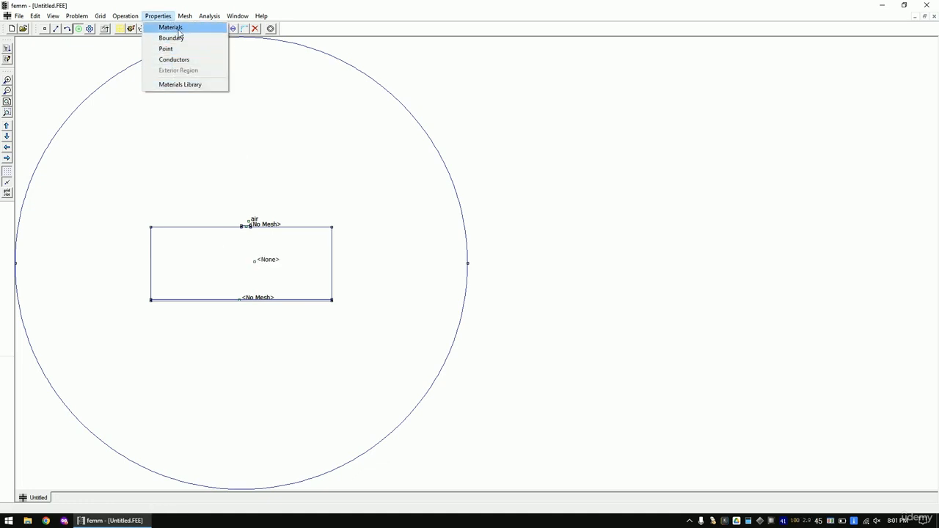
click(170, 27)
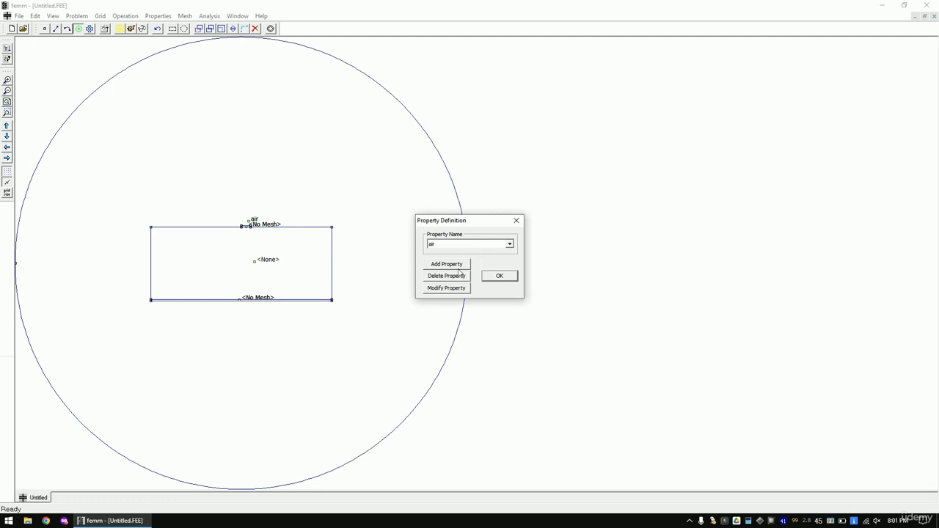
click(462, 246)
click(452, 265)
click(463, 242)
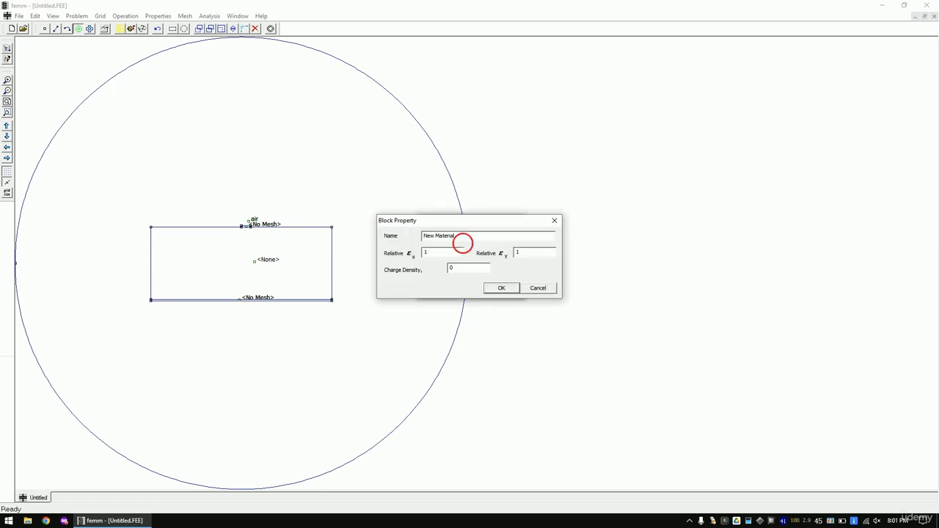
drag(463, 243, 404, 241)
text(FR4)
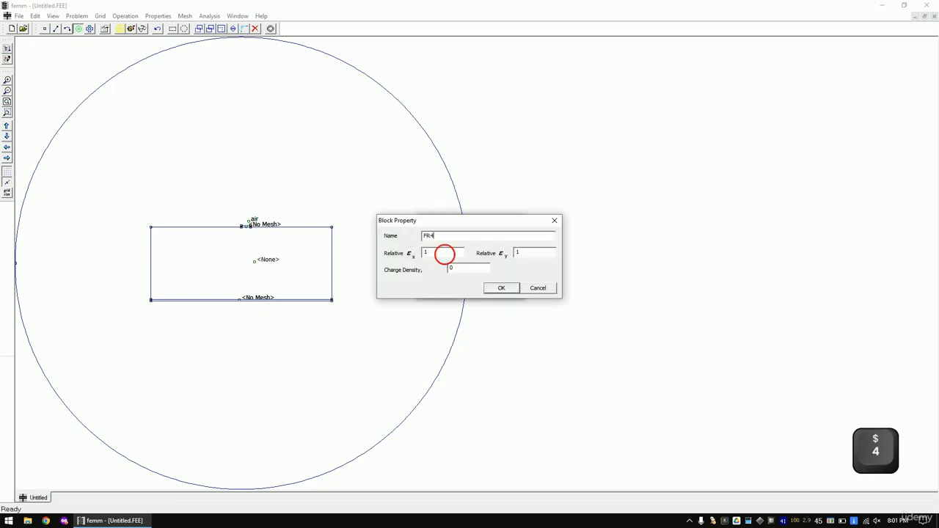
double_click(444, 253)
text(4)
click(501, 288)
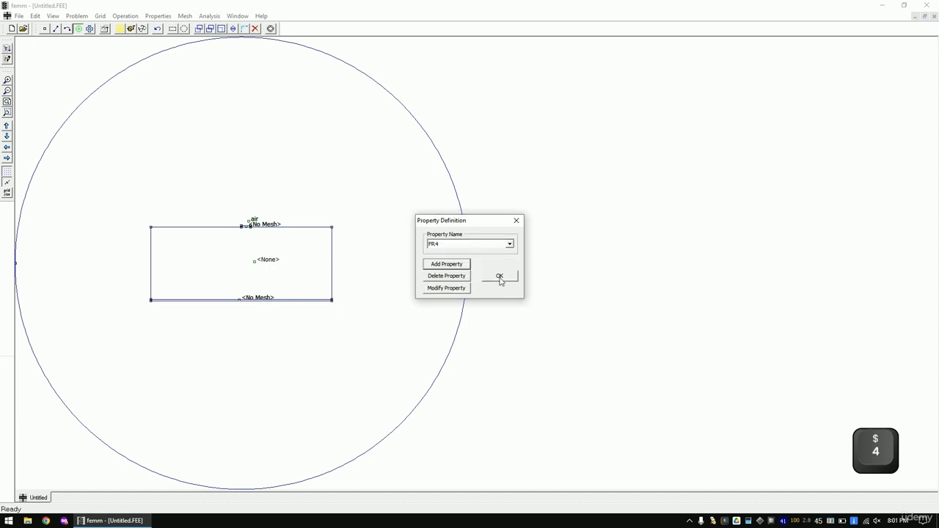
click(501, 277)
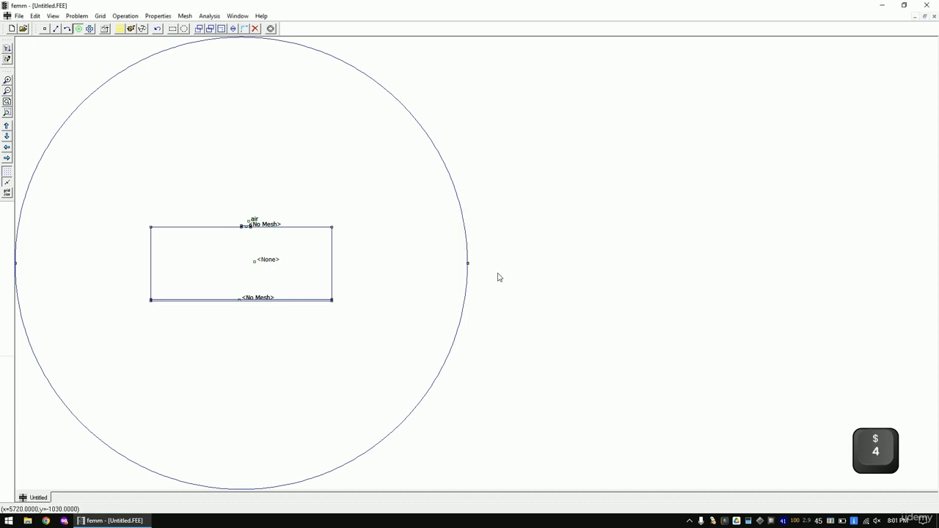
- Assign the FR4 material to the block label inside the large rectangle
key(space)
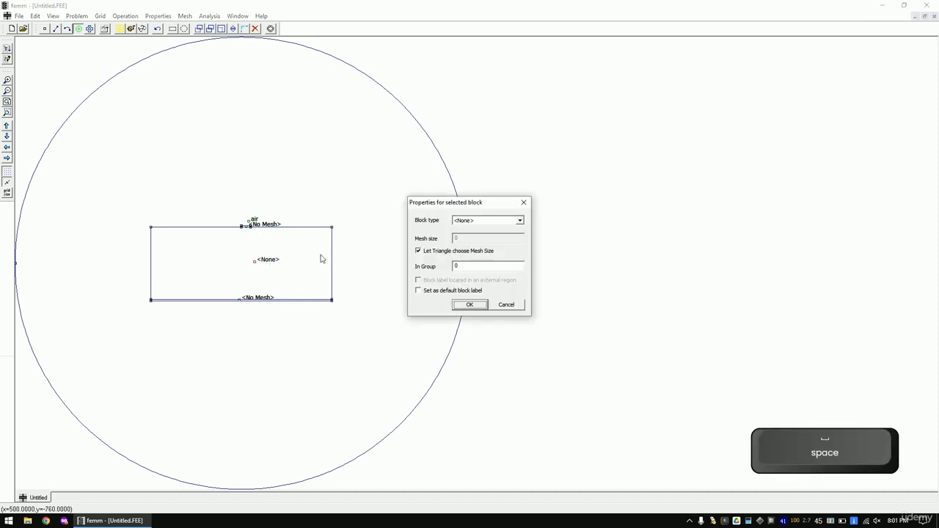
click(487, 220)
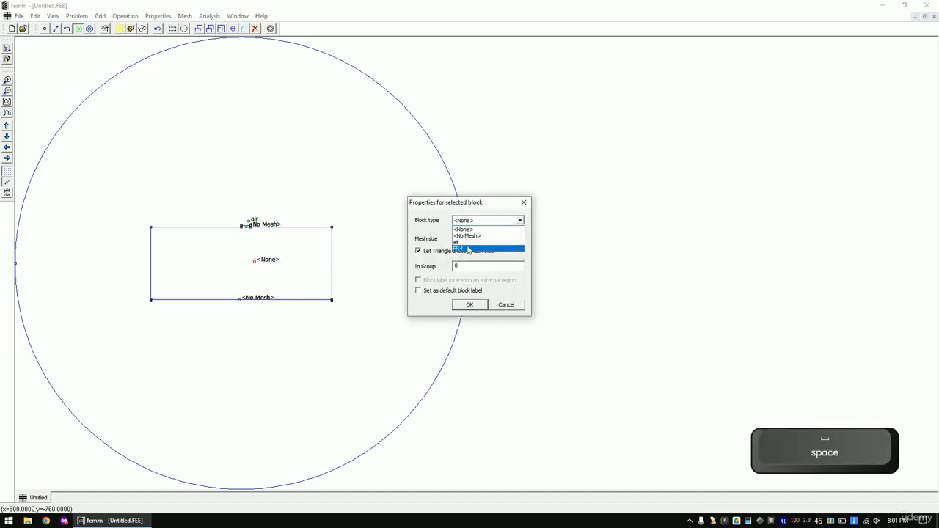
click(468, 250)
click(470, 304)
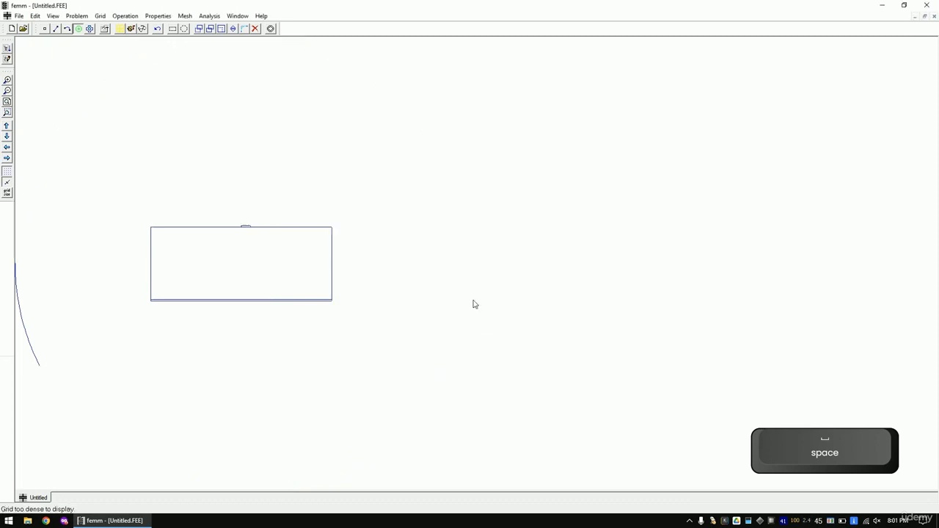
- Generate the mesh for the whole model and run the electrostatic analysis
click(119, 28)
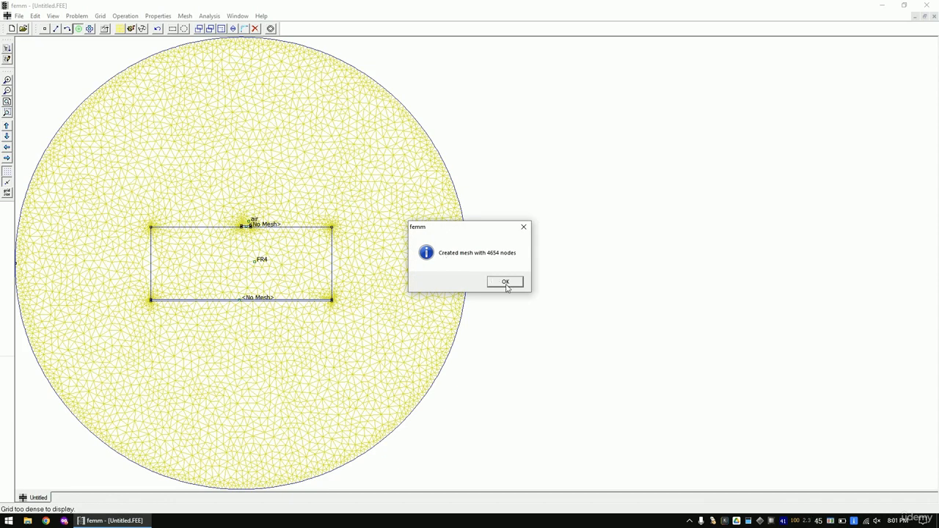
click(506, 283)
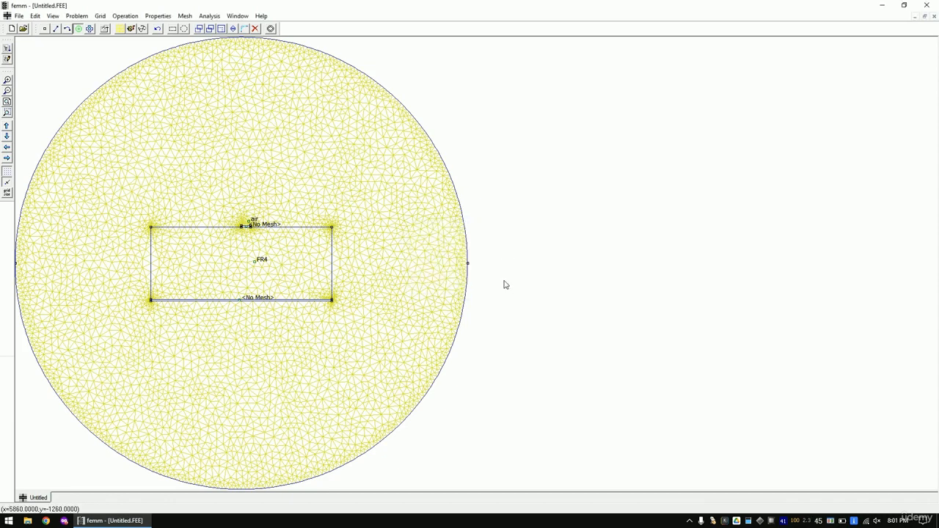
click(131, 28)
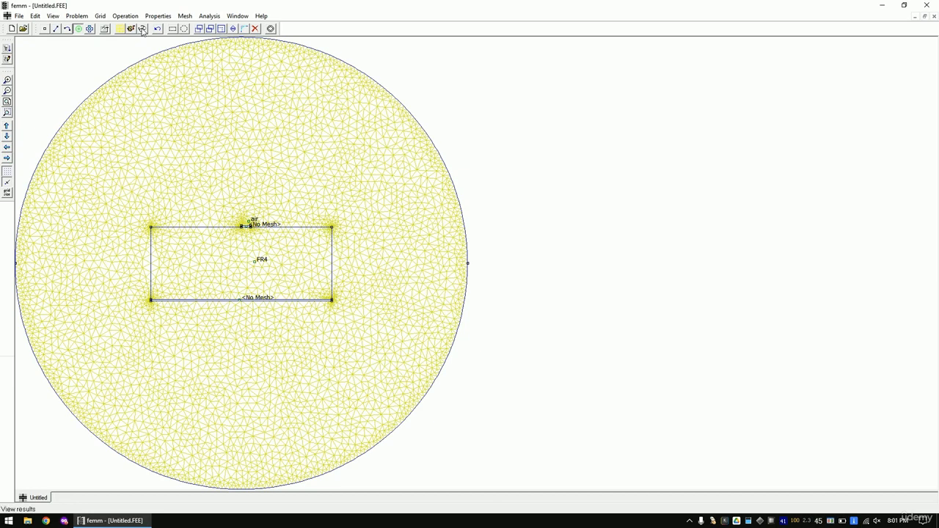
- View the solution of the analysis and plot Field Intensity (|E|) in the density plot instead of voltage
click(142, 29)
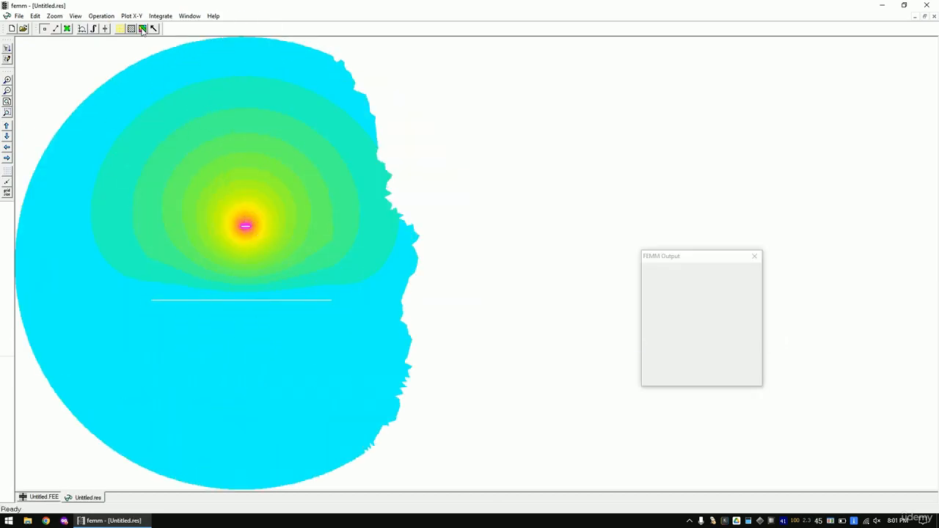
click(143, 29)
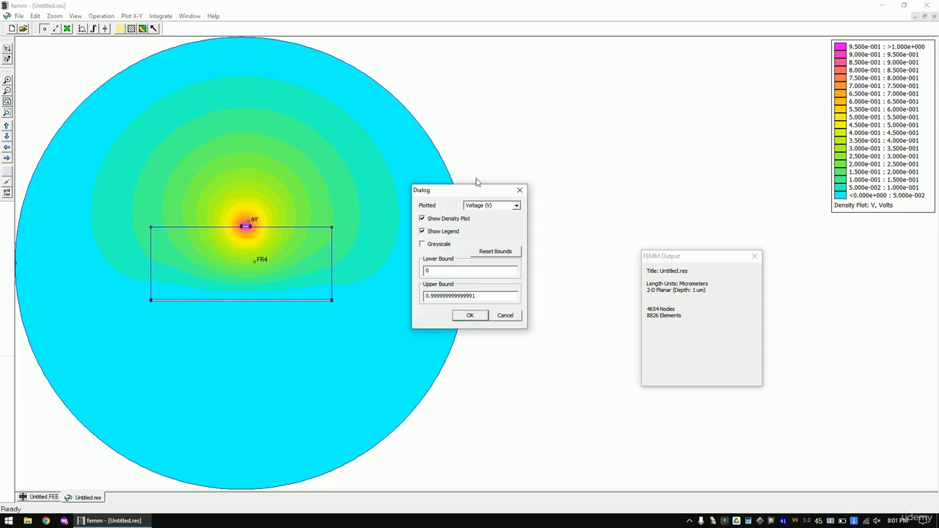
click(516, 205)
click(487, 219)
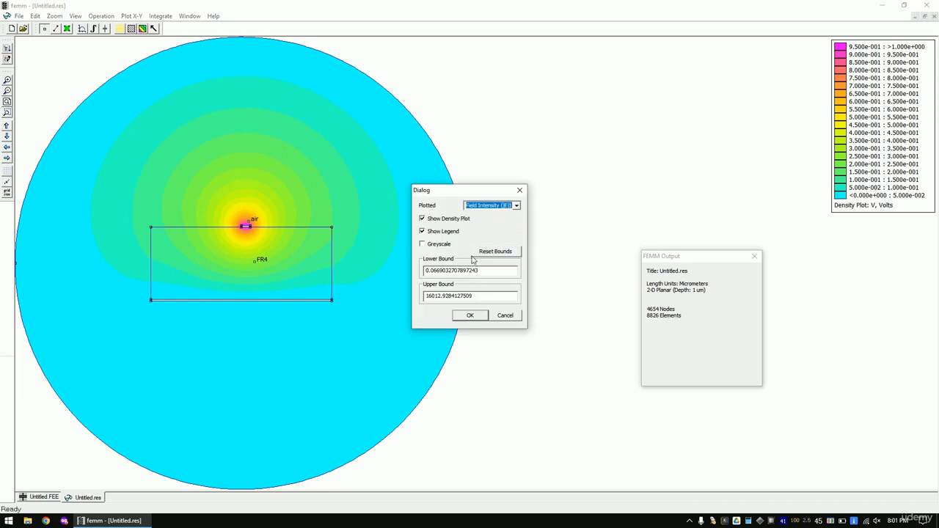
click(471, 315)
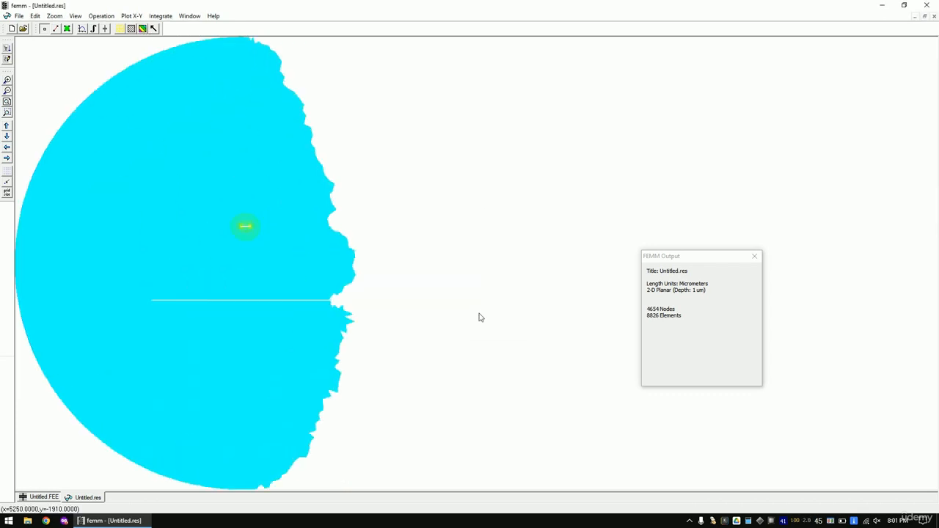
- Set the field intensity density plot's lower bound to 1600 and its upper bound to 16000
click(143, 29)
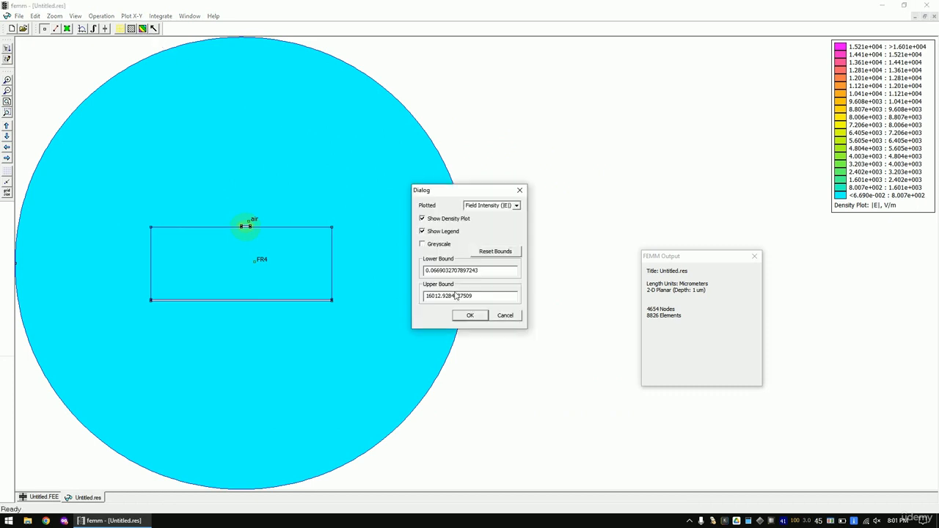
drag(472, 296, 442, 296)
key(BackSpace)
key(BackSpace)
key(BackSpace)
key(BackSpace)
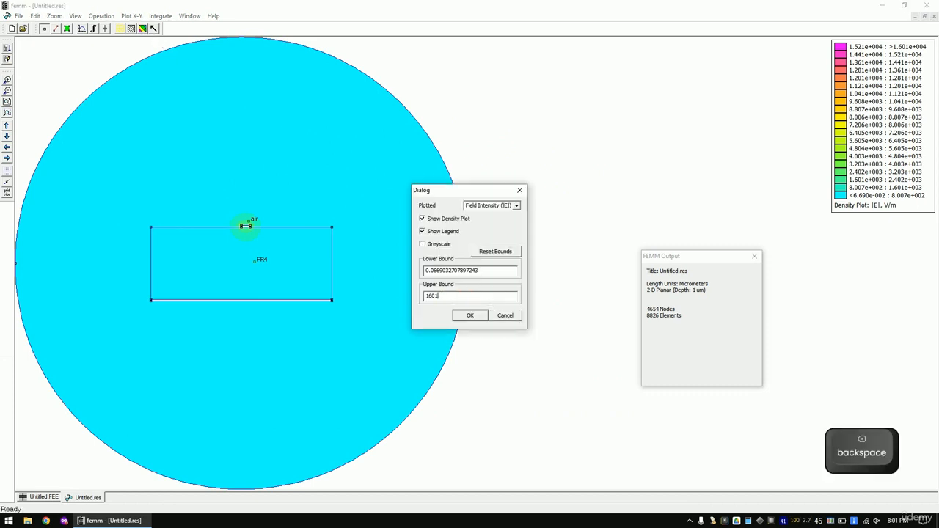
text(00)
key(shift+Tab)
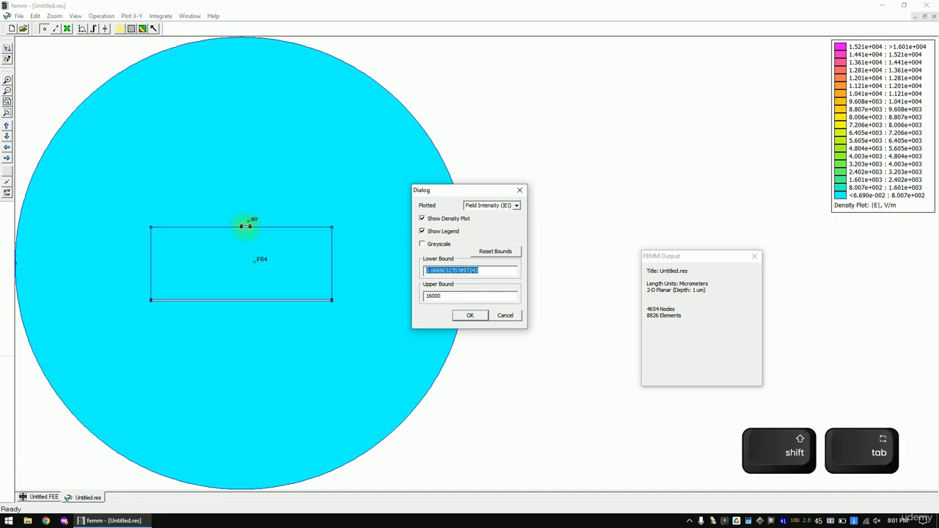
text(1600)
key(BackSpace)
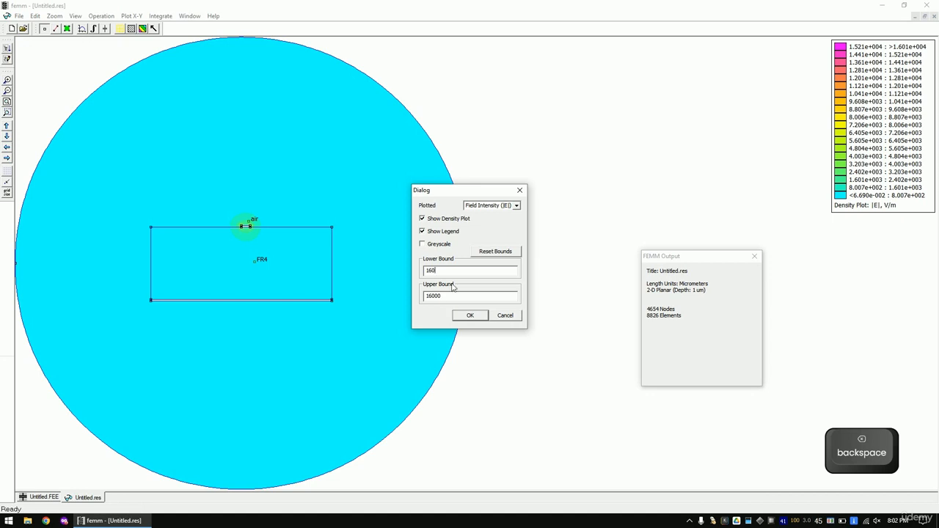
text(0)
click(470, 316)
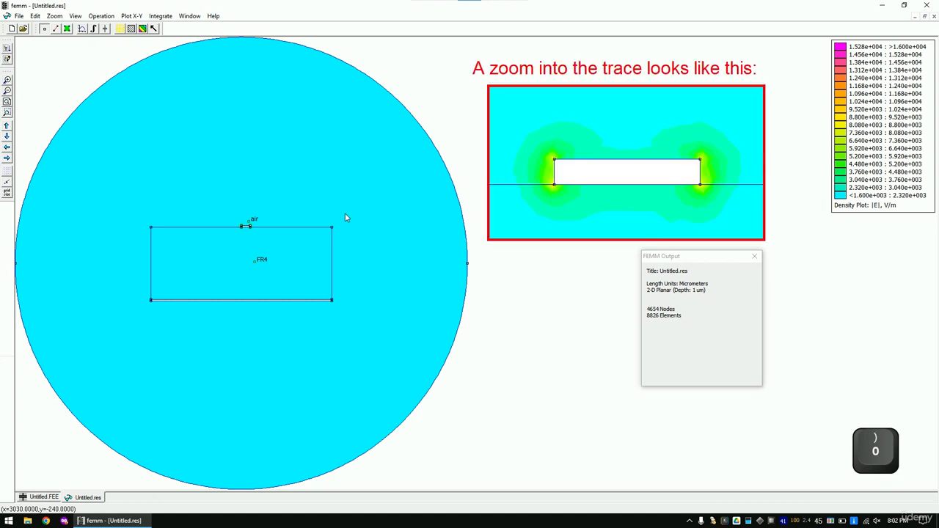
- Set the density plot's lower bound to 160 and its upper bound to 1600
click(142, 29)
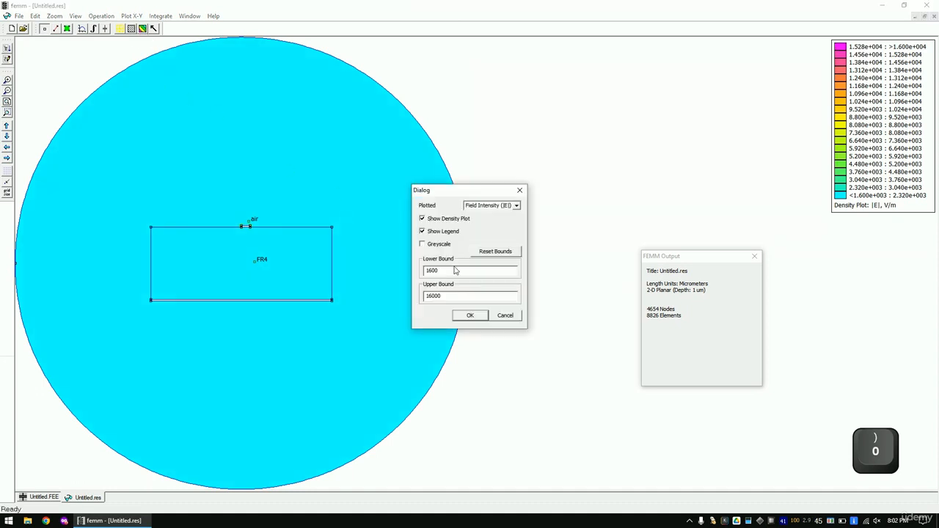
key(BackSpace)
click(451, 296)
key(BackSpace)
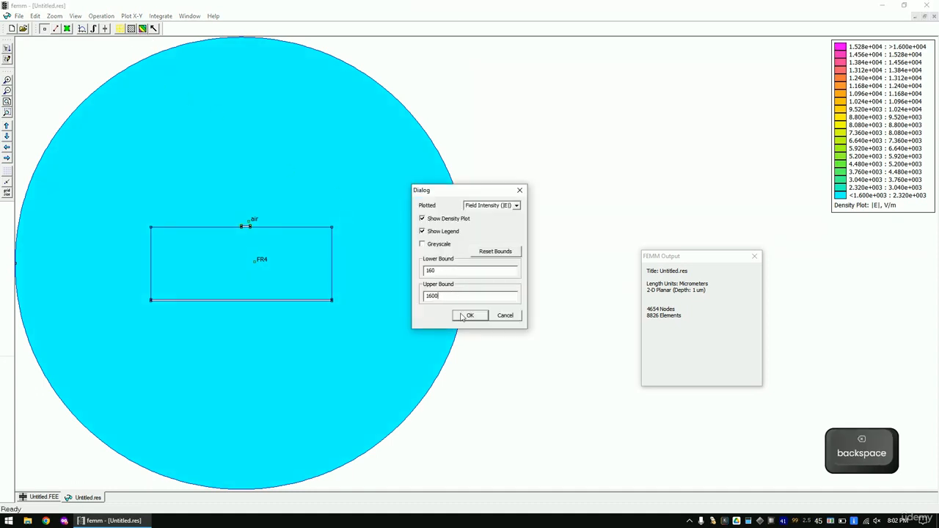
click(463, 316)
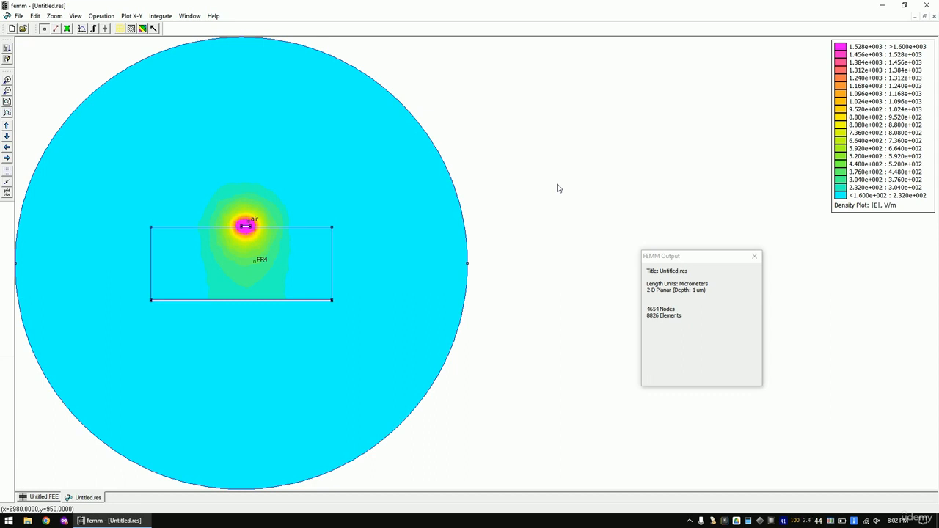
- Duplicate Untitled.FEE on the desktop and rename the copy microstrip_0mm6.FEE
key(shift)
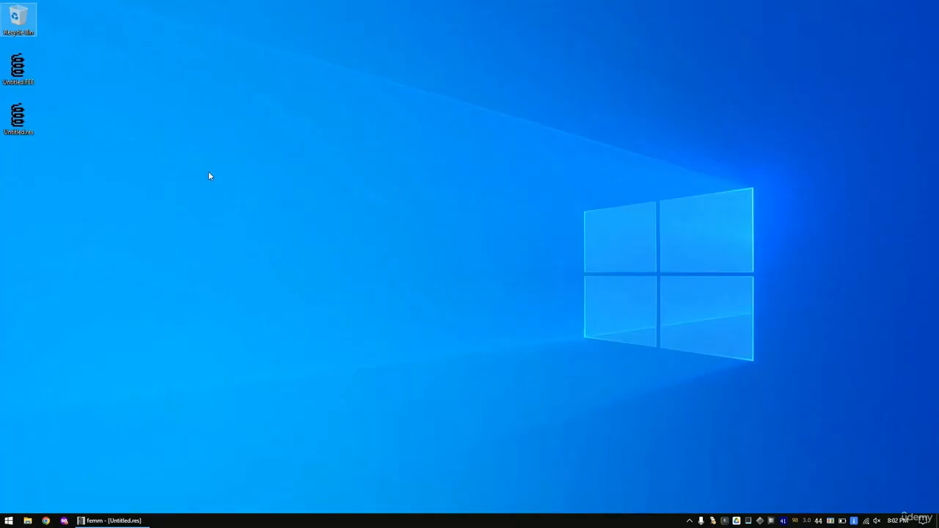
click(33, 73)
key(ctrl+c)
key(ctrl+v)
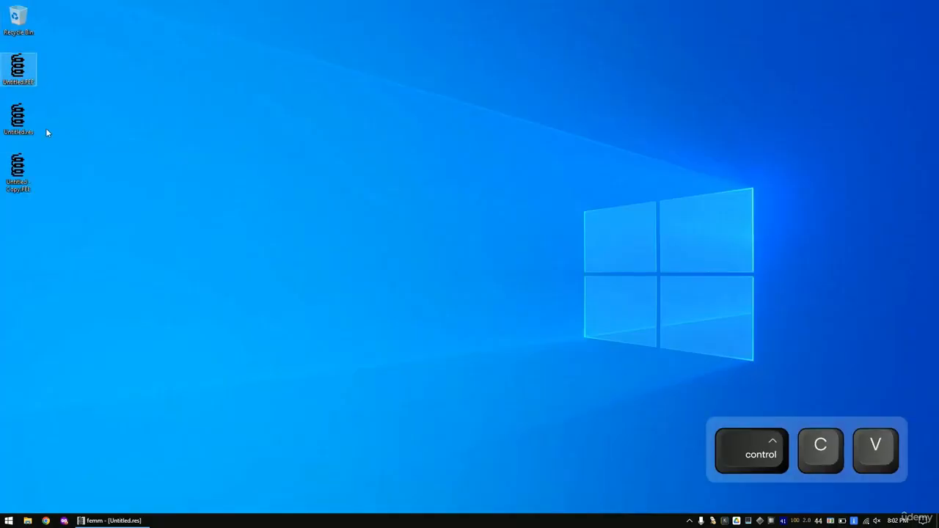
right_click(26, 178)
click(97, 350)
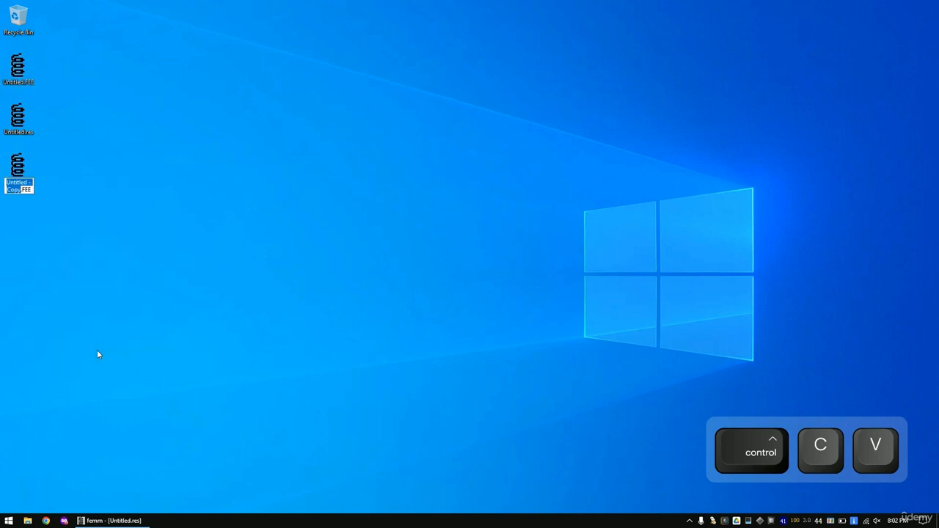
text(microstrip_)
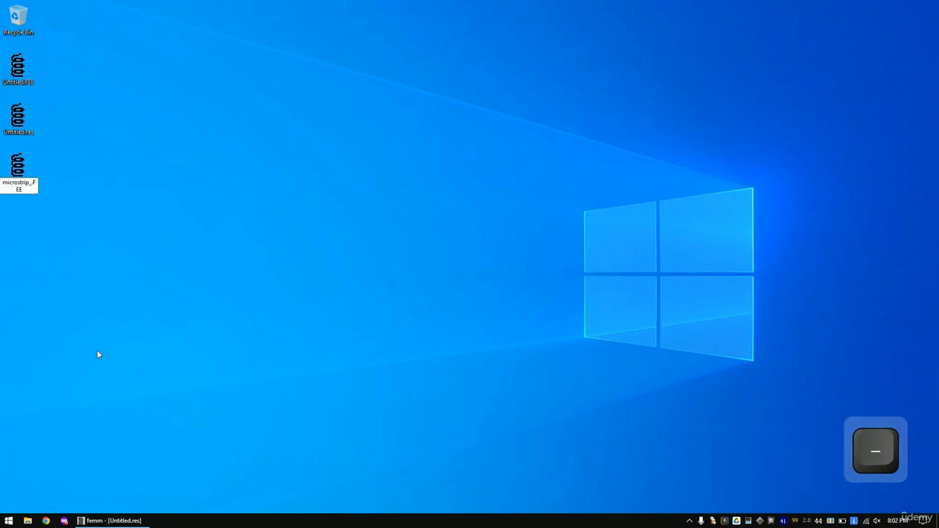
text(h6)
key(Return)
- Rename the original Untitled.FEE and its Untitled.res results file to microstrip1mm6
shift+click(15, 122)
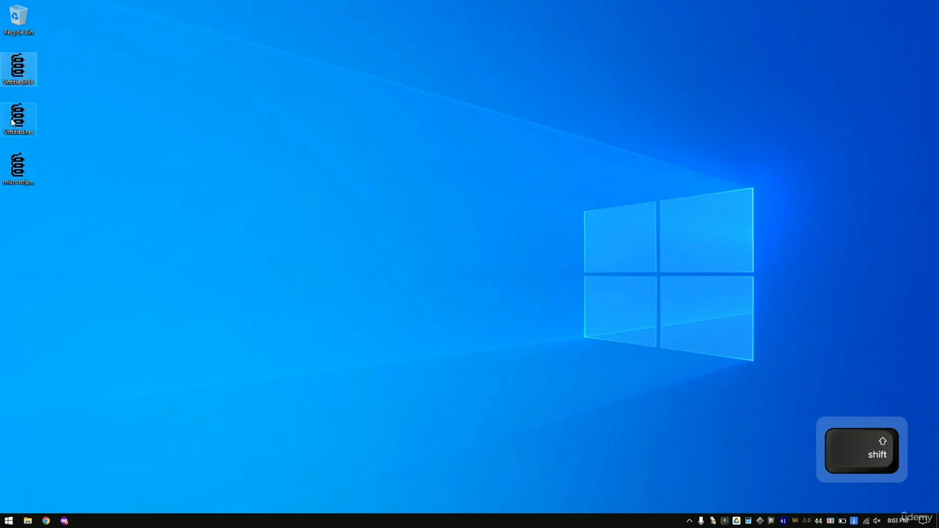
right_click(20, 116)
click(90, 268)
text(microstrip)
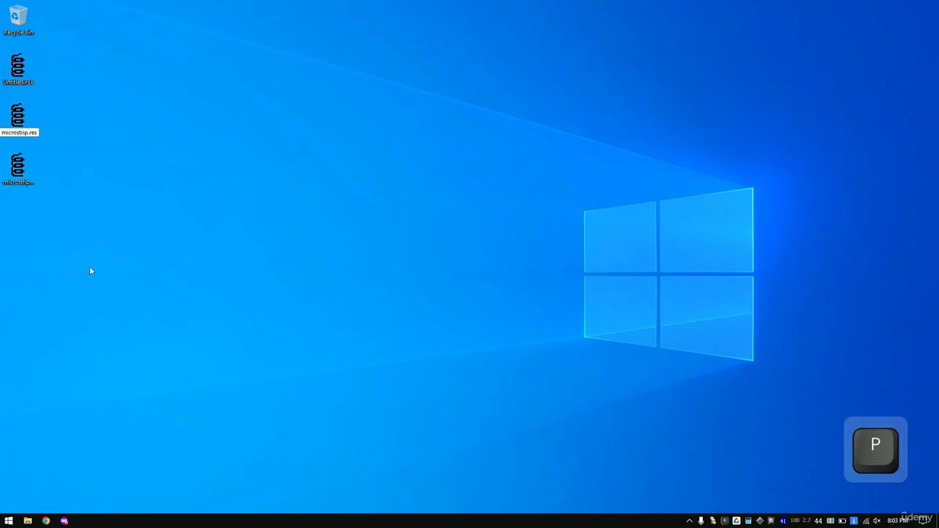
key(Return)
- Open microstrip1mm6.FEE and microstrip_0mm6.FEE in two FEMM windows arranged side by side
double_click(18, 167)
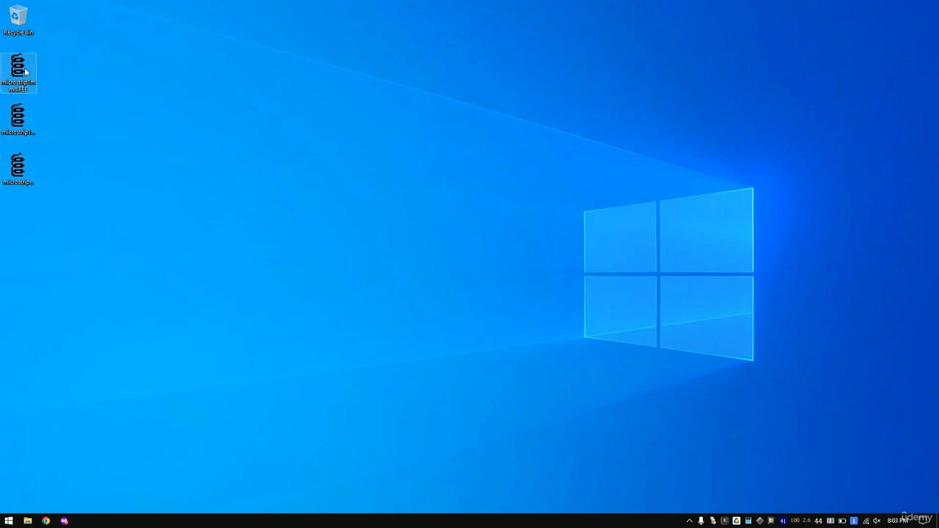
drag(612, 33, 1, 242)
click(587, 268)
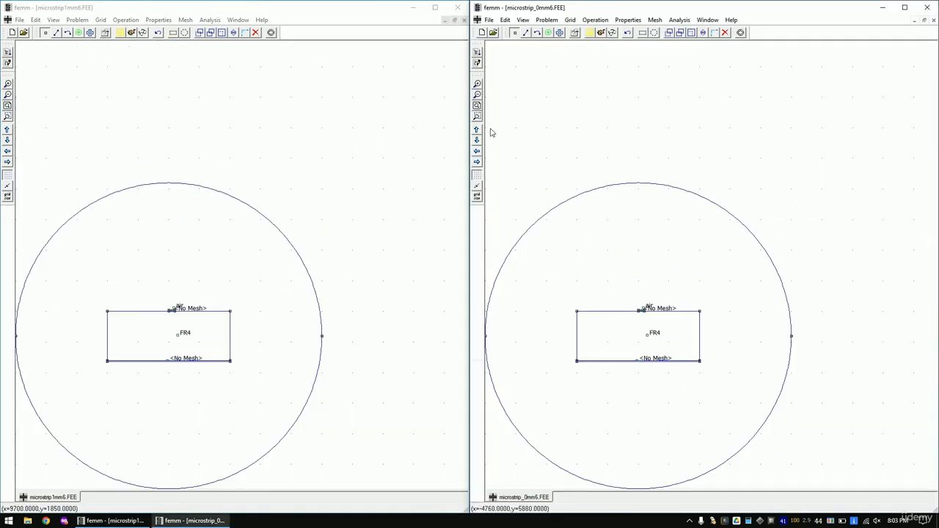
- Delete the two vertical side segments of the FR4 rectangle in the microstrip_0mm6 model
drag(570, 349, 712, 374)
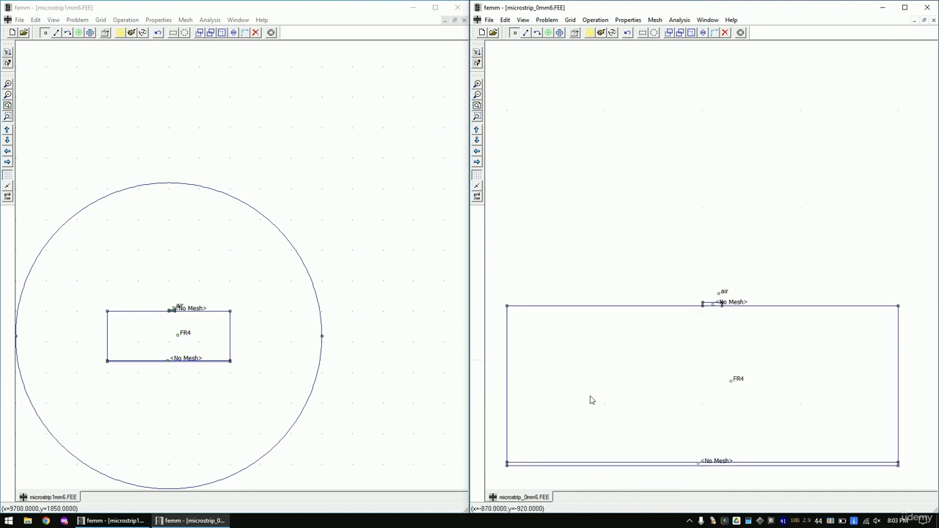
click(526, 33)
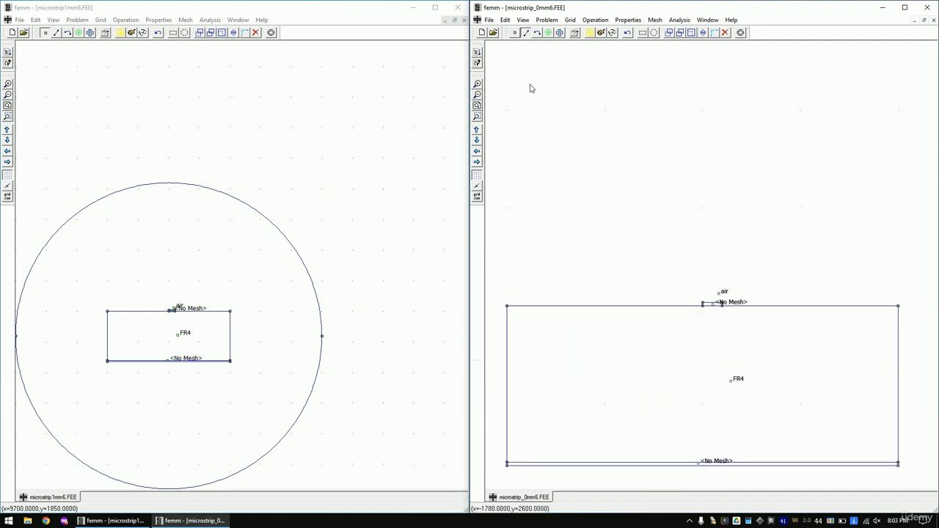
click(514, 369)
key(ctrl)
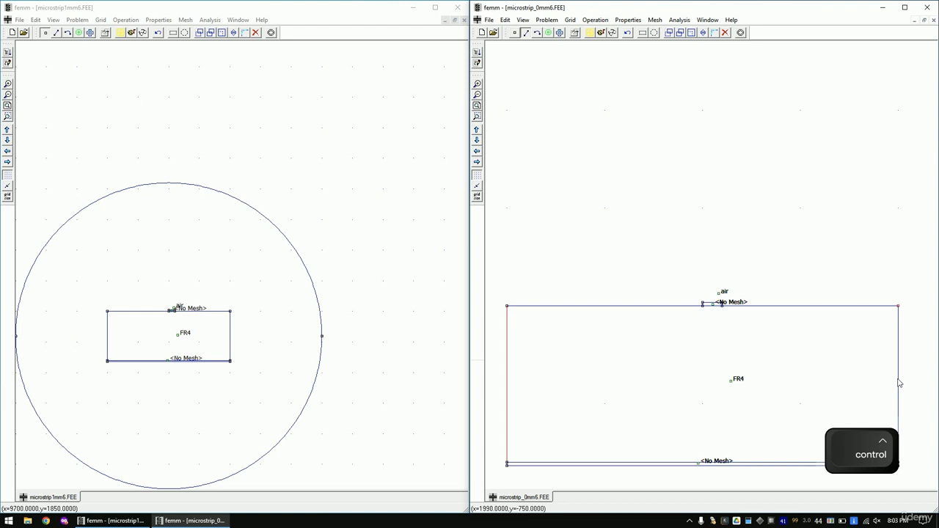
key(Delete)
- Move the FR4 block label in microstrip_0mm6 vertically by 300 µm towards the conductor
click(549, 33)
right_click(734, 377)
click(668, 33)
drag(689, 194, 530, 190)
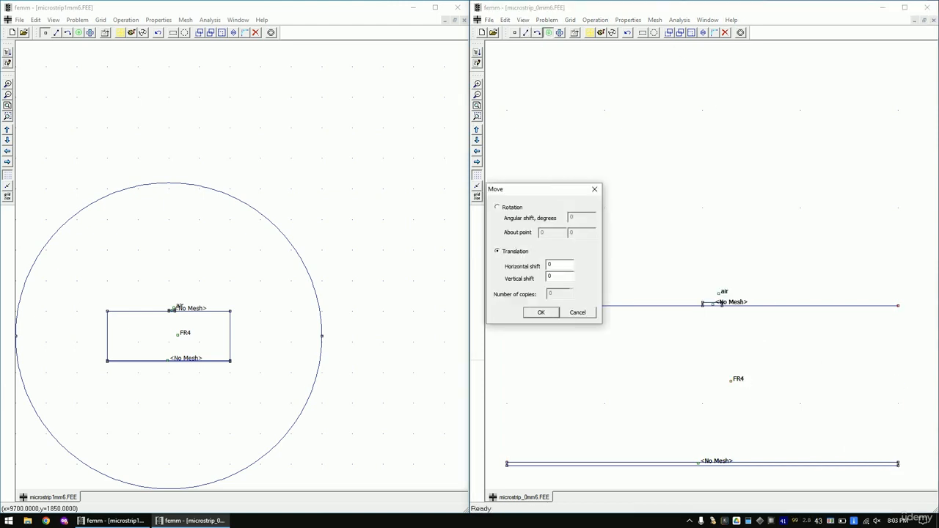
text(300)
click(540, 315)
right_click(722, 292)
key(space)
key(Escape)
click(669, 33)
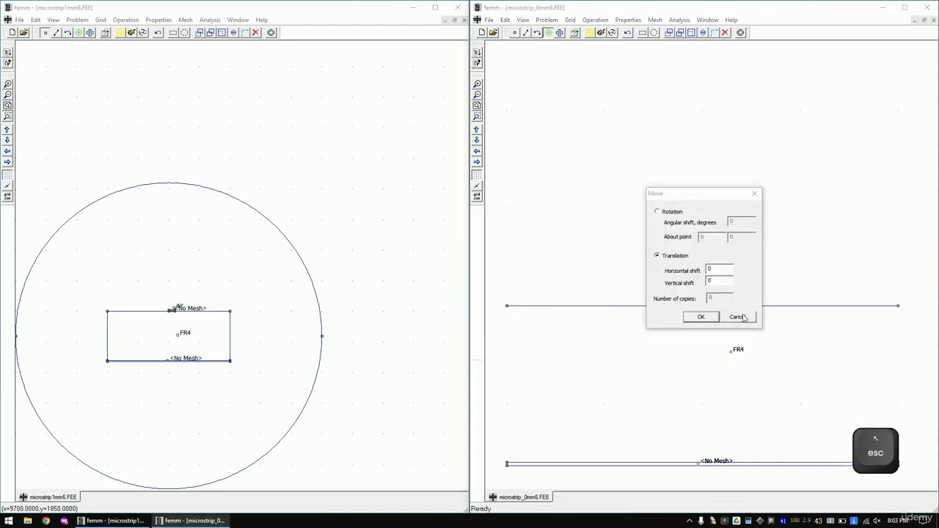
click(743, 318)
- Move the FR4 block label closer to the conductor with two further vertical shifts of 200 µm each
click(669, 33)
text(200)
click(701, 317)
right_click(731, 333)
click(668, 33)
double_click(710, 282)
text(200)
click(701, 317)
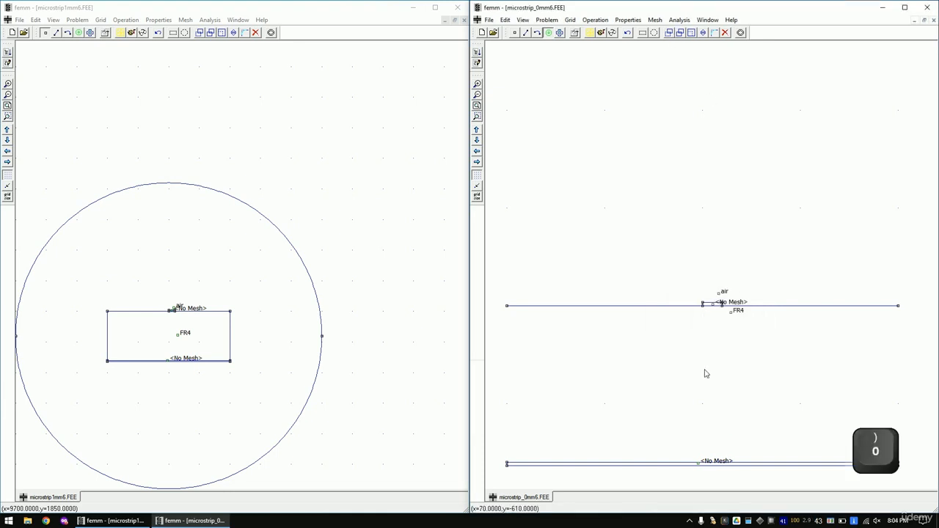
- Move the whole ground strip in microstrip_0mm6 vertically by 1000 µm towards the conductor
click(560, 33)
click(668, 33)
click(737, 317)
click(643, 33)
drag(495, 435, 913, 479)
click(668, 33)
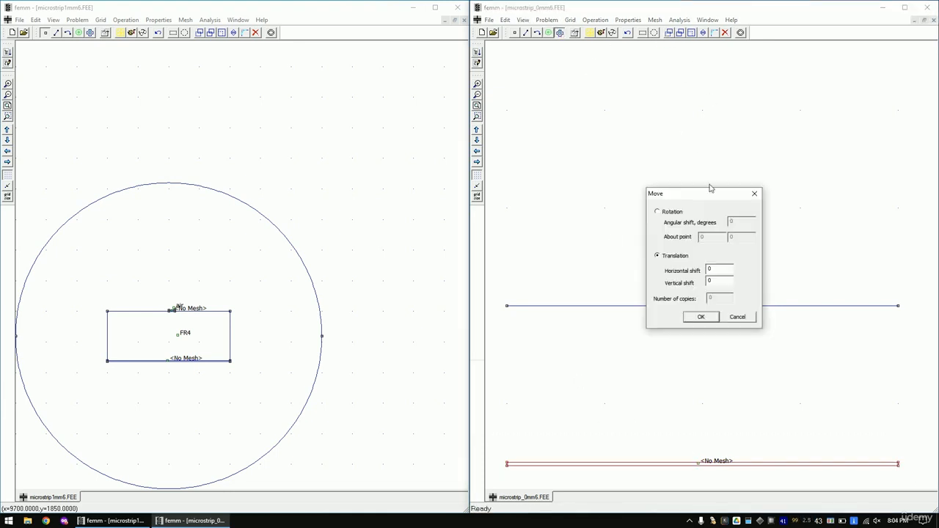
double_click(711, 281)
text(1000)
click(701, 317)
- Draw the two vertical segments joining the FR4's upper edge to the corners of the moved ground strip
click(526, 33)
click(507, 307)
click(506, 363)
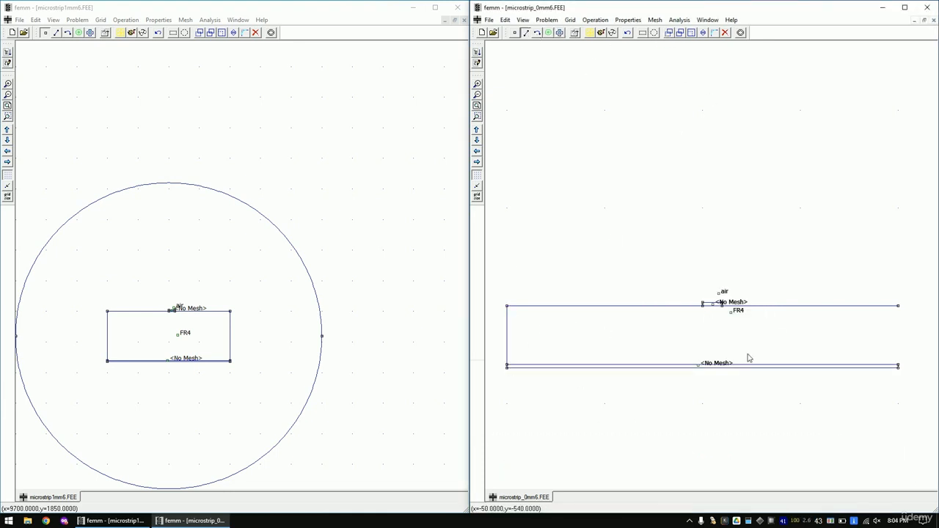
click(898, 364)
click(898, 306)
- Mesh and solve the microstrip_0mm6 model, view its results and close the output window
click(590, 33)
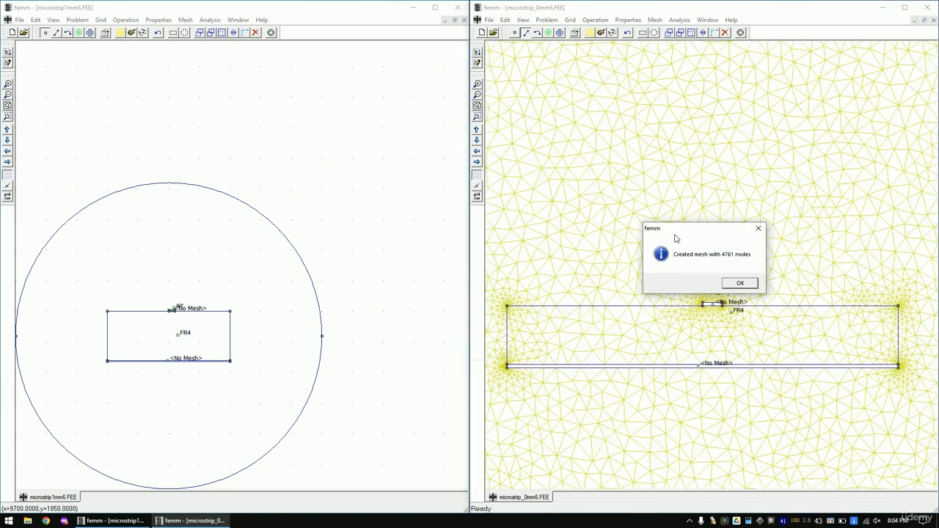
click(739, 283)
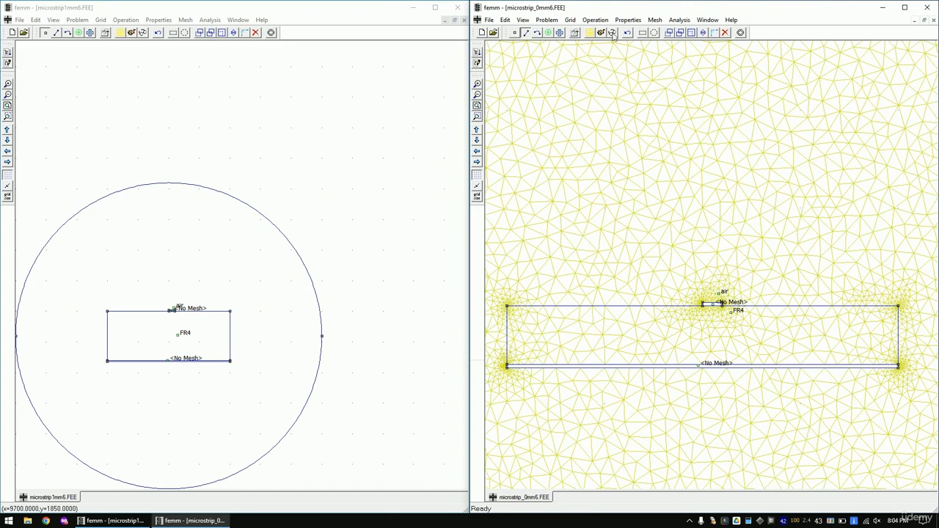
click(612, 33)
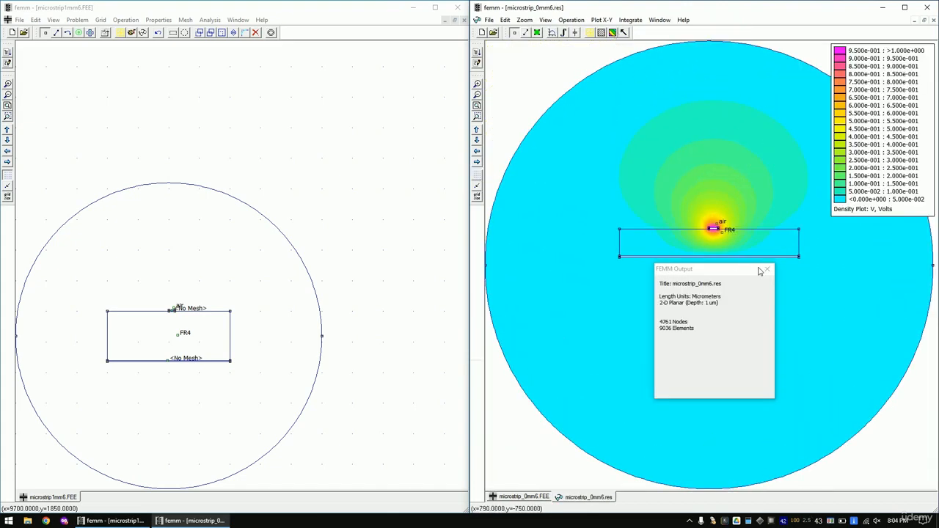
click(766, 270)
- Choose Field Intensity (|E|) as the plotted quantity in the microstrip_0mm6 density plot settings
click(613, 33)
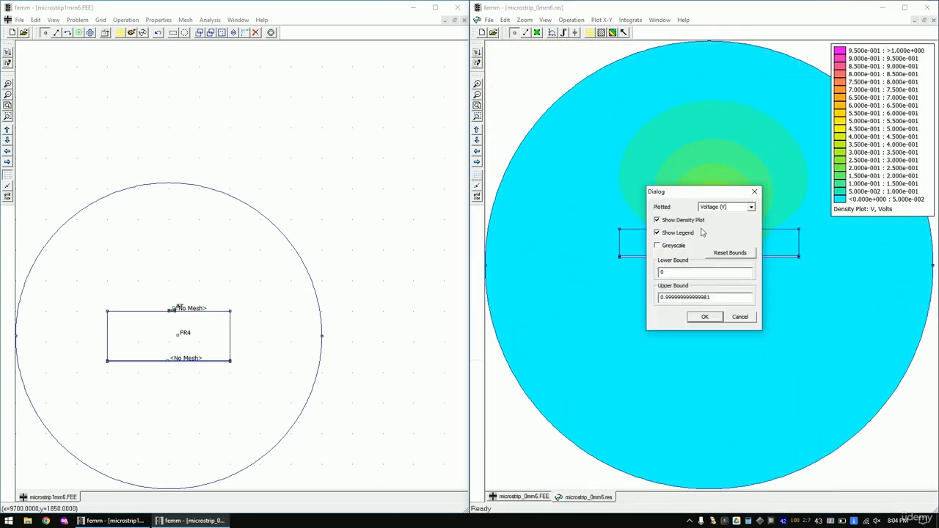
click(750, 207)
click(715, 220)
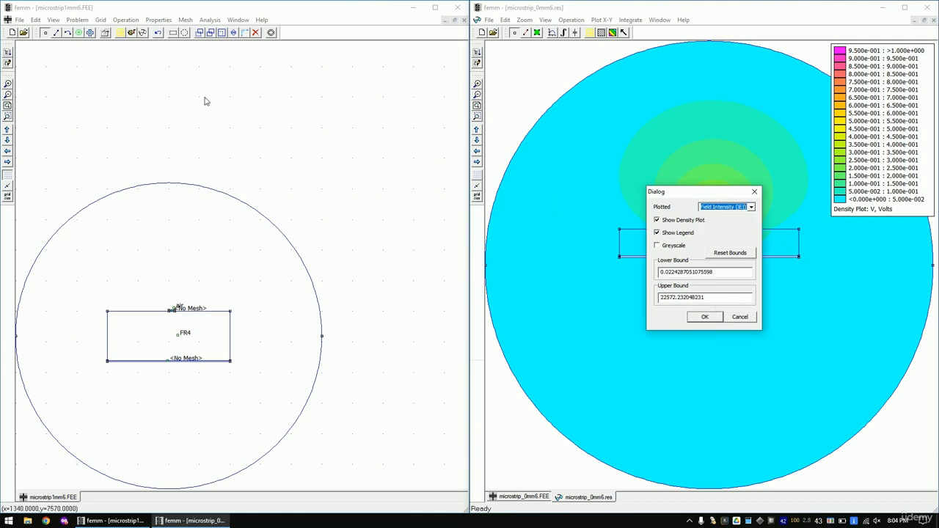
- Mesh and solve the microstrip1mm6 model and view its results
click(119, 34)
click(267, 281)
click(133, 33)
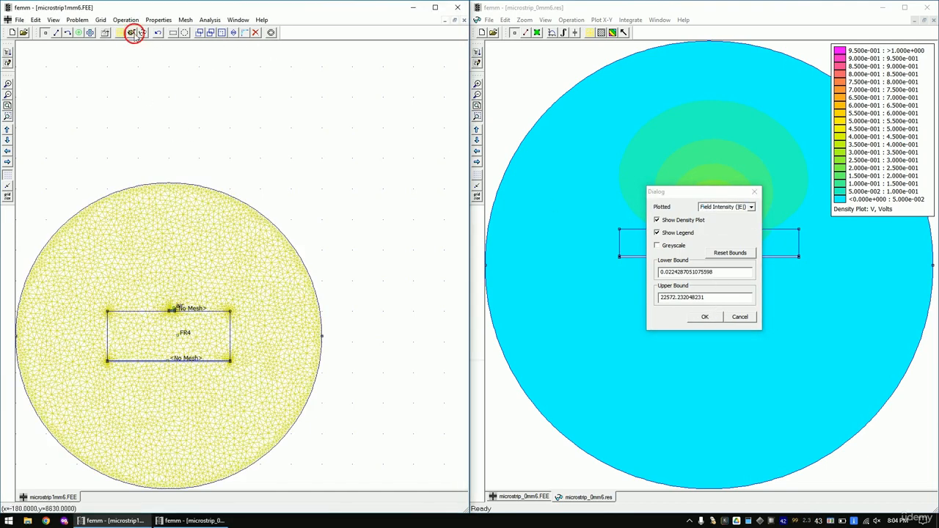
click(143, 34)
- Choose Field Intensity (|E|) for the microstrip1mm6 density plot and place both models' plot settings dialogs next to each other
click(143, 34)
click(281, 208)
click(268, 228)
drag(273, 191, 419, 47)
click(754, 257)
drag(710, 189, 549, 42)
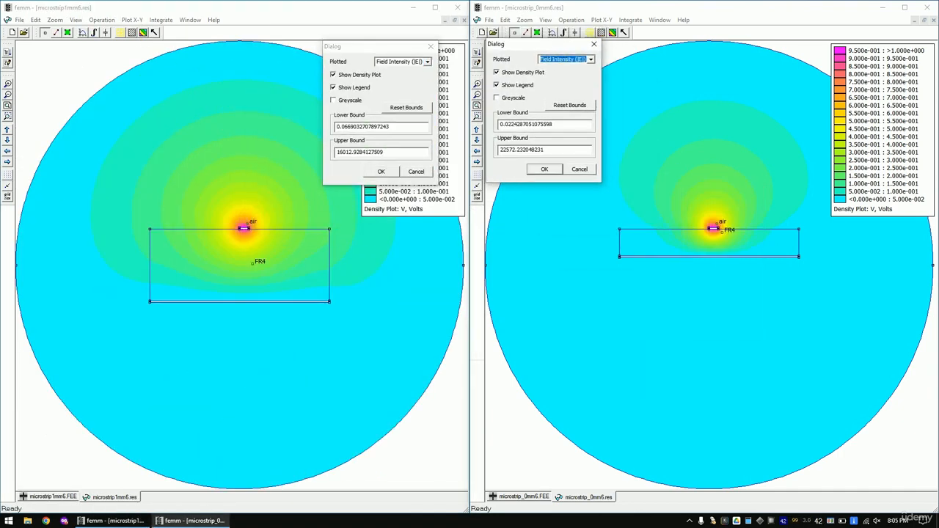
- Set the density plot's upper bound to 15000 for both microstrip models
drag(345, 152, 383, 152)
text(000)
drag(513, 150, 258, 159)
key(BackSpace)
key(BackSpace)
key(BackSpace)
key(BackSpace)
text(00015000)
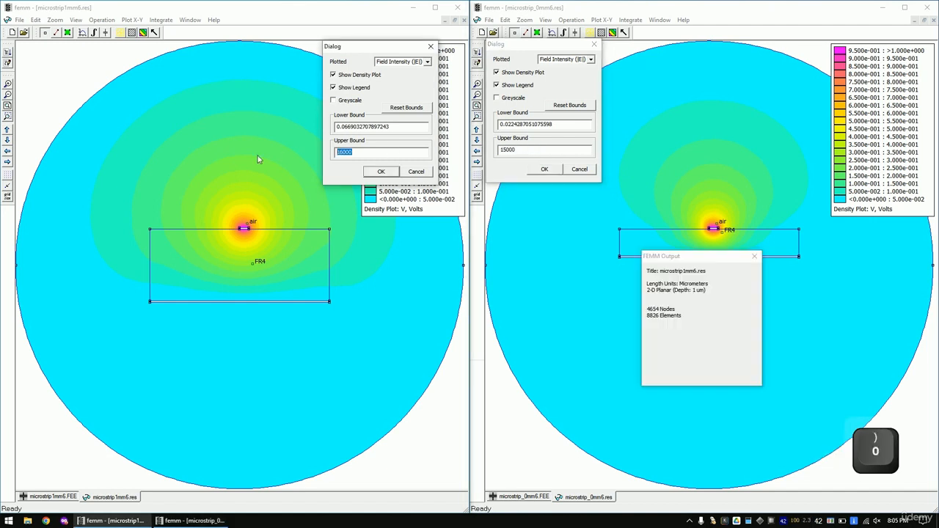
text(15000)
- Set the lower bound to 1500 for both models, apply both density plots and close the remaining output window
drag(396, 127, 296, 119)
text(1500)
drag(558, 124, 414, 124)
text(1500)
click(545, 170)
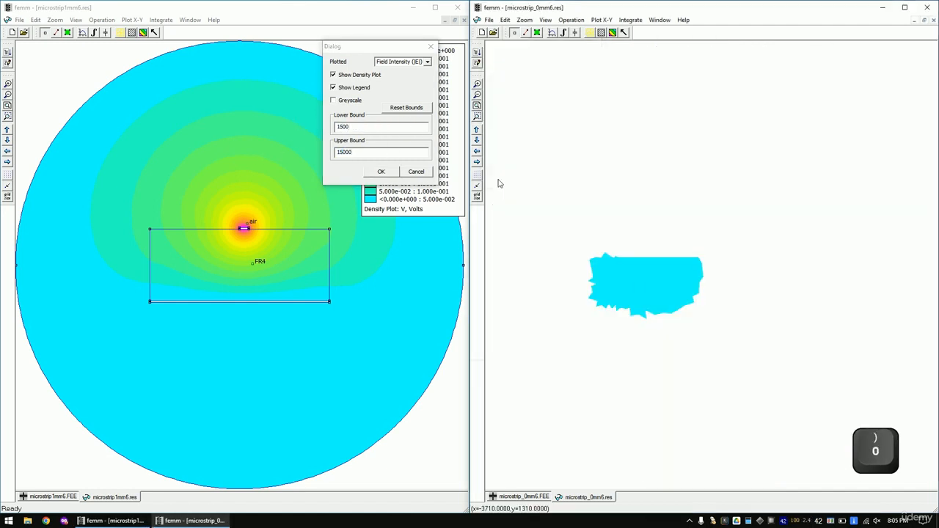
click(381, 171)
click(754, 256)
- Set the density plot bounds of both models to 150 and 1500 and apply them
click(143, 32)
click(612, 32)
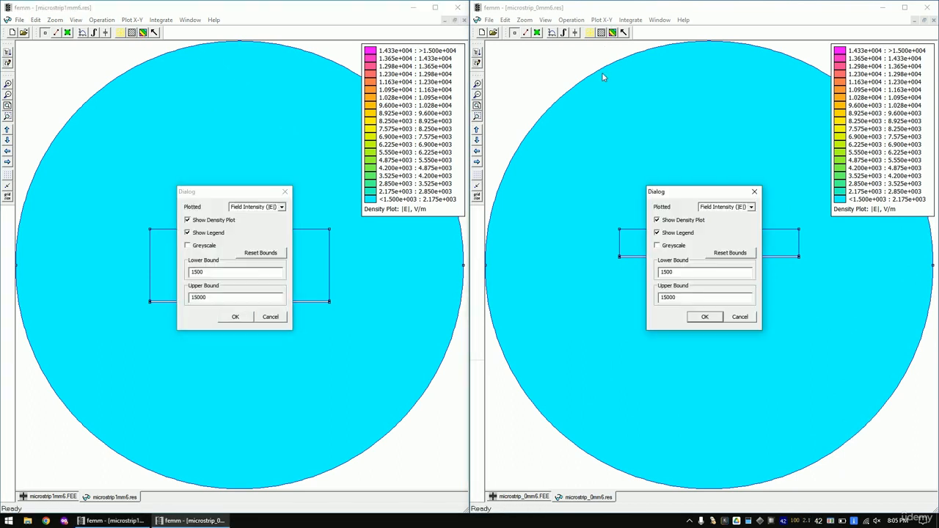
key(BackSpace)
click(226, 298)
click(704, 317)
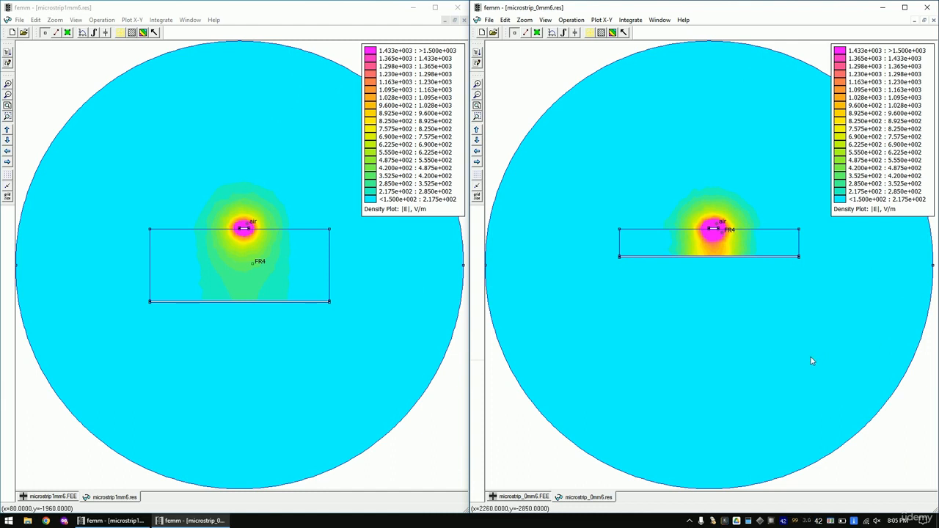
key(shift)
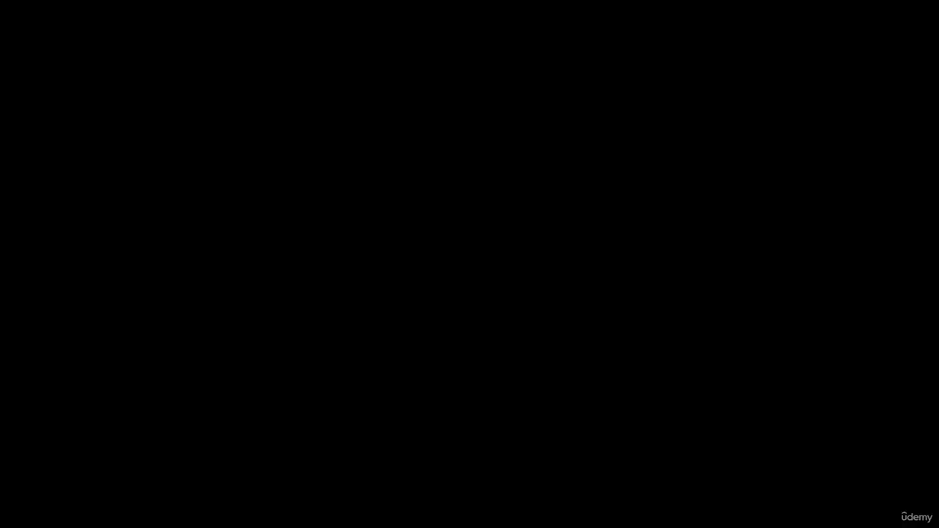